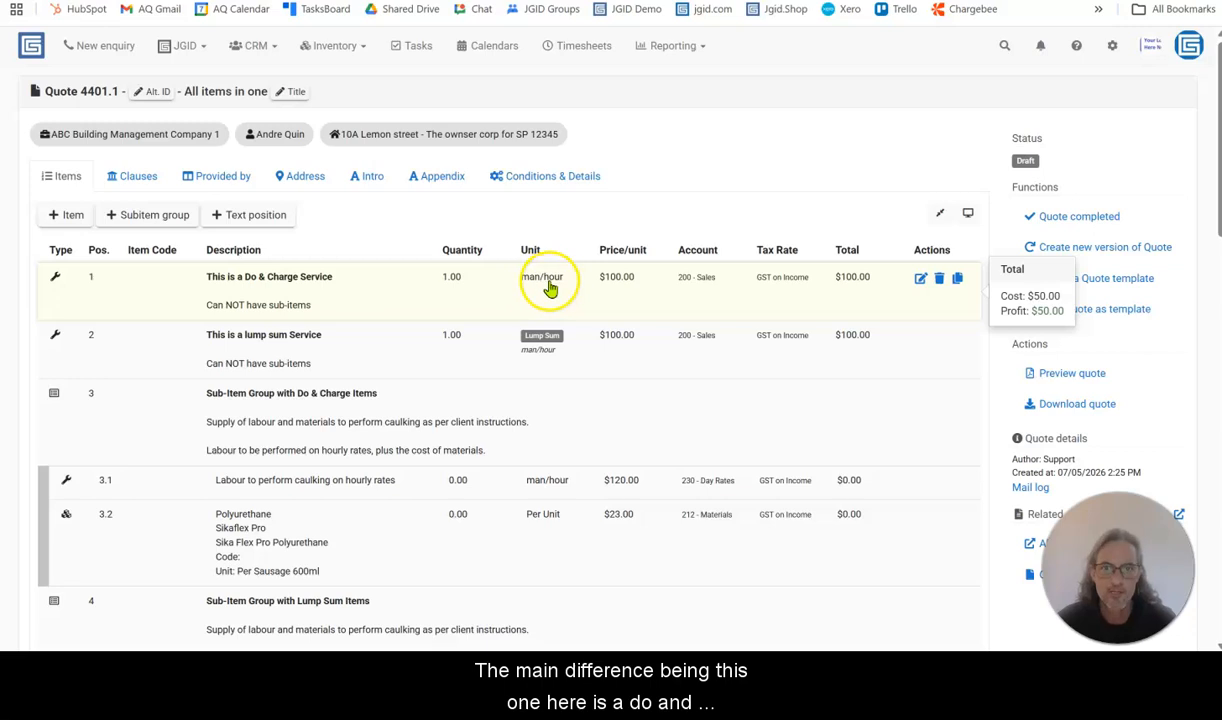
Compare the do & charge, lump sum, sub-item group and composed items in the quote, collapsing and re-expanding the composed item's sub-items
click(540, 341)
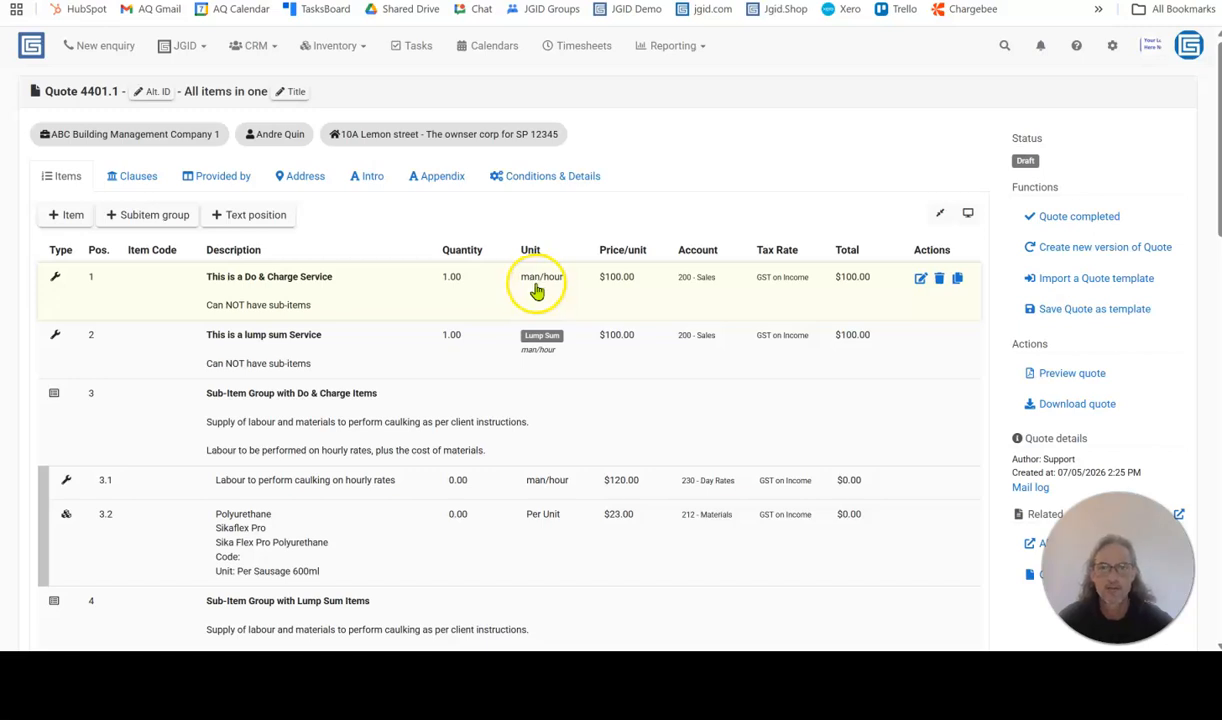
click(455, 283)
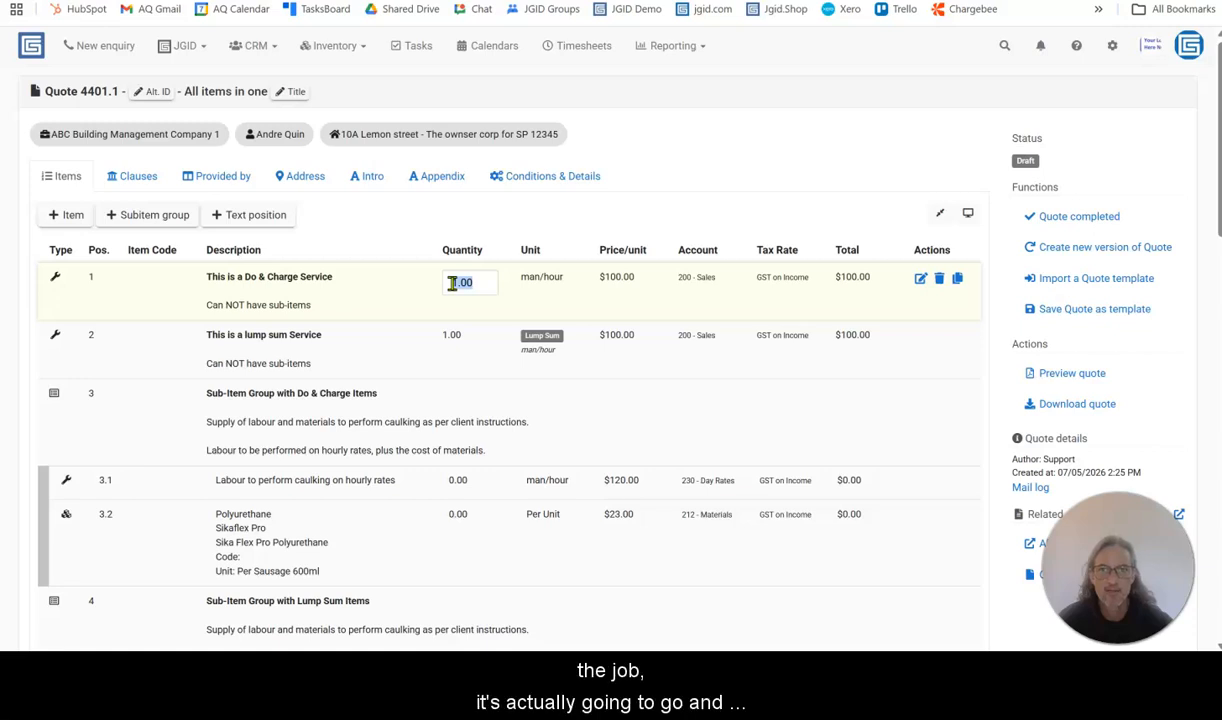
click(801, 277)
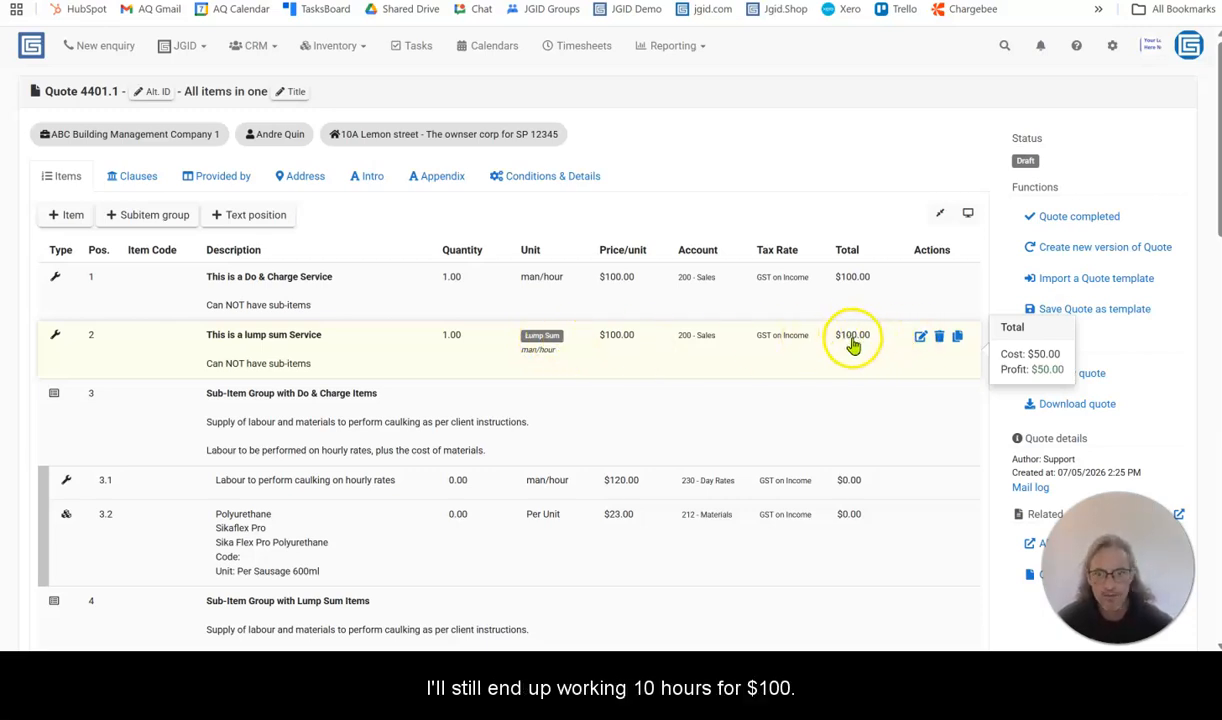
scroll(325, 300, down, 1)
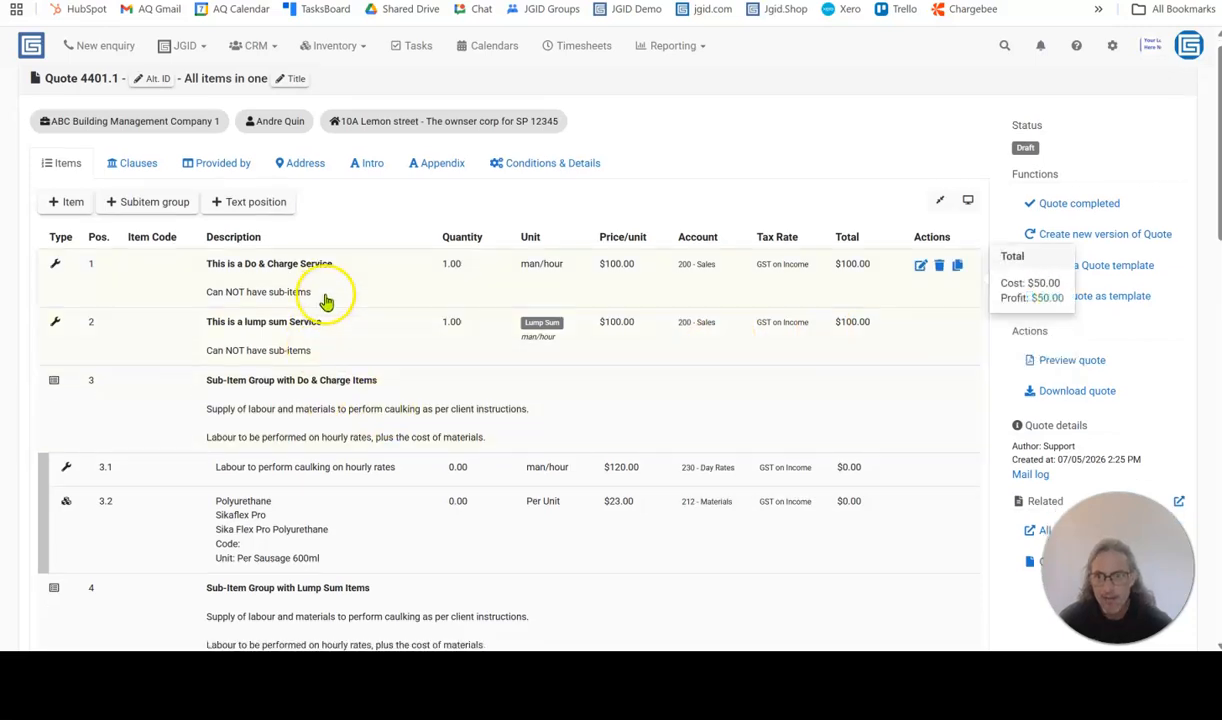
scroll(323, 295, down, 3)
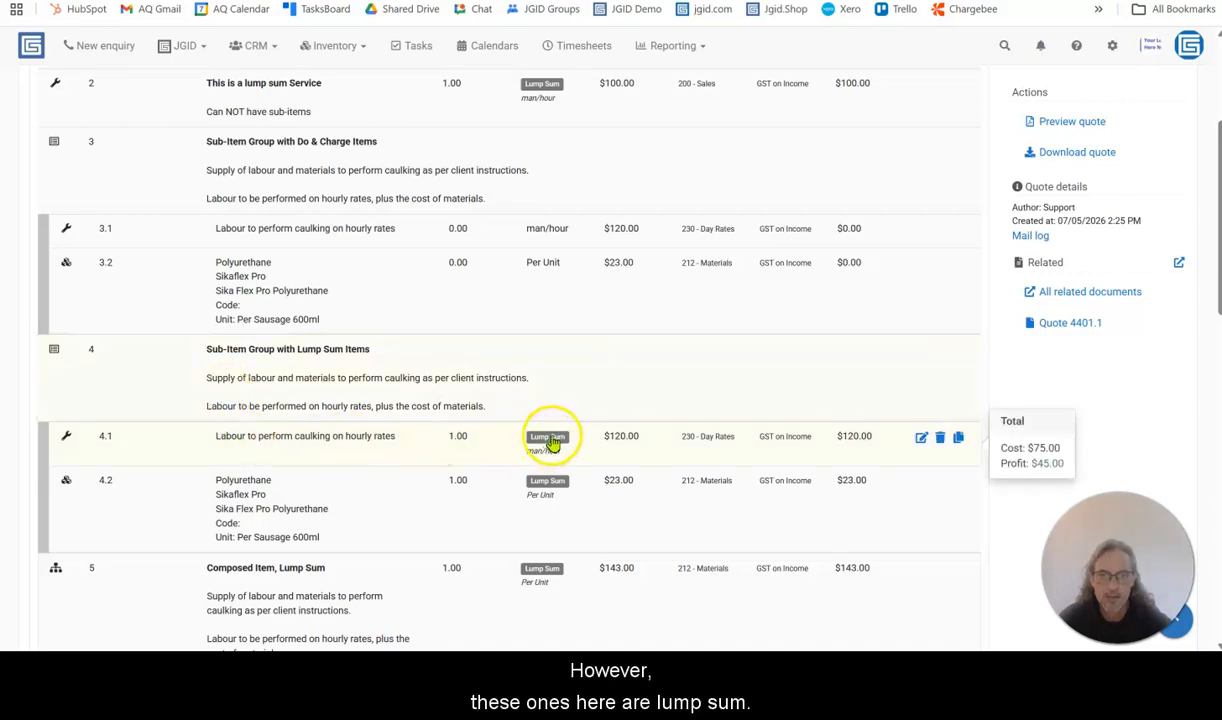
scroll(431, 472, down, 3)
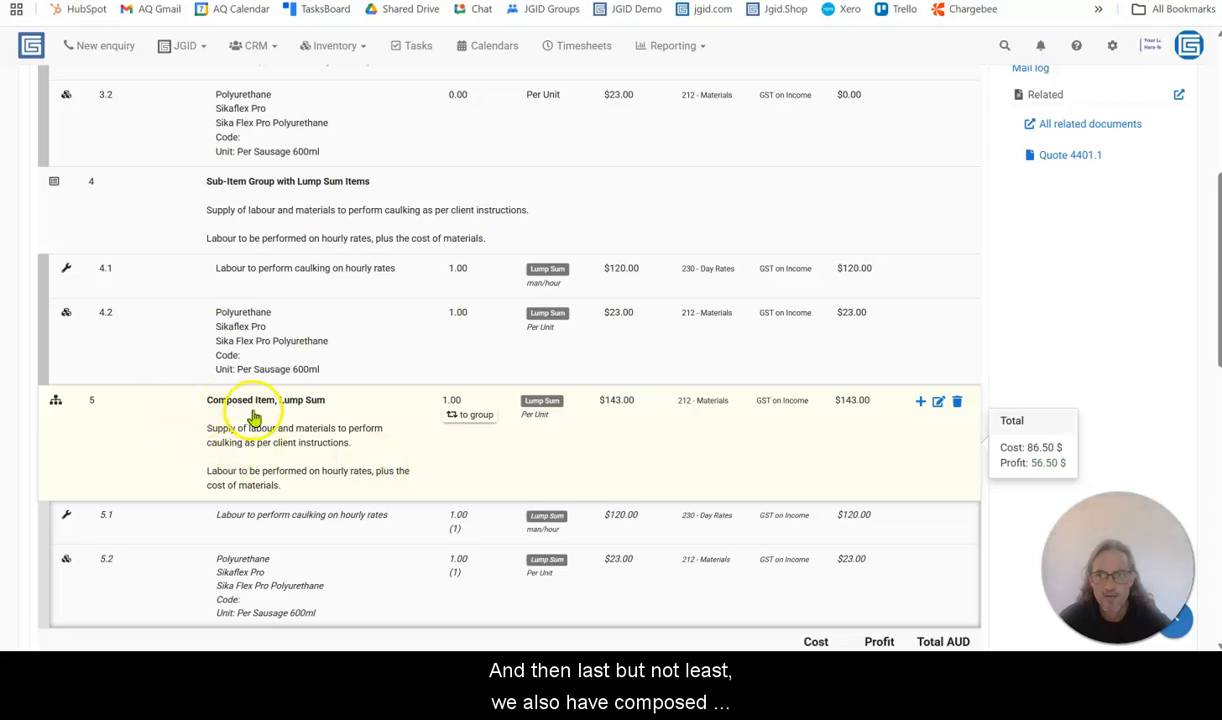
click(56, 401)
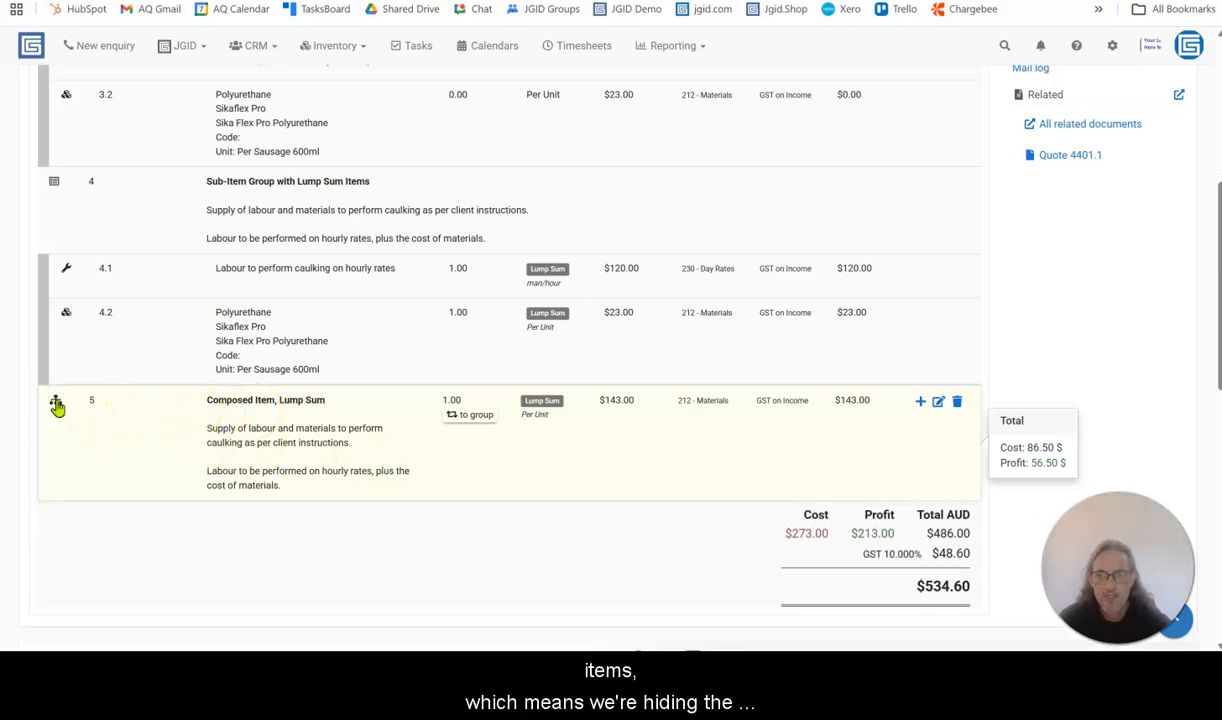
click(56, 403)
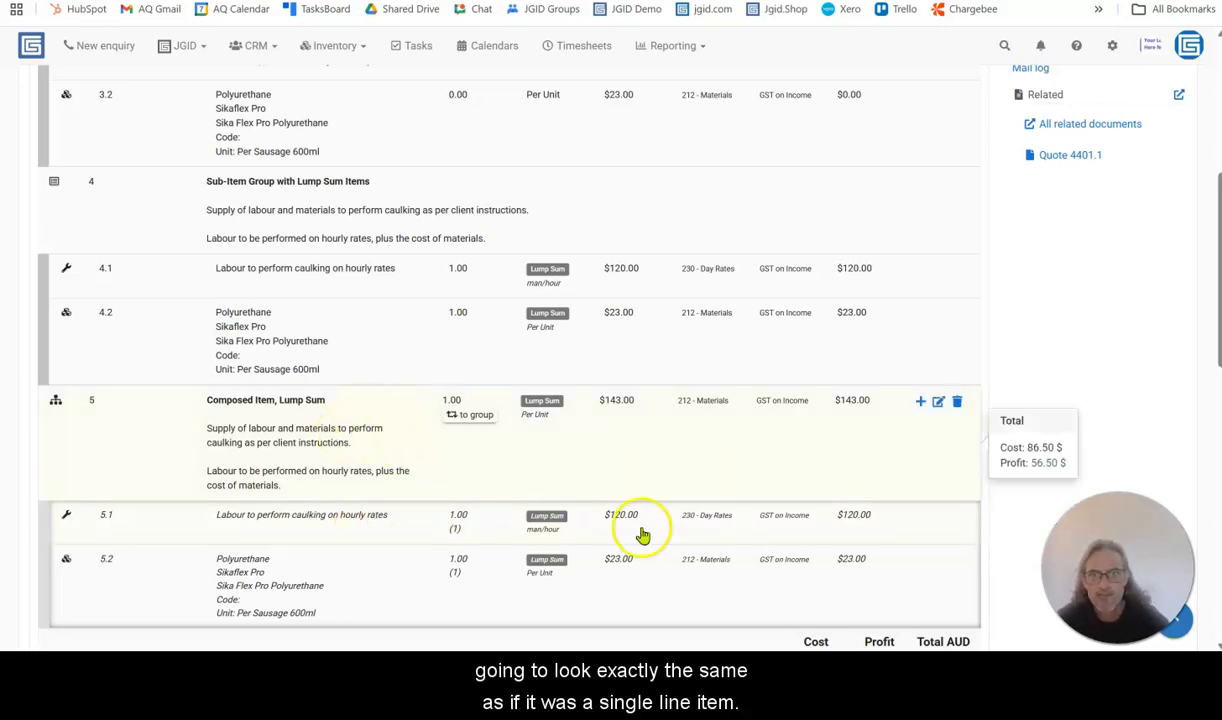
Preview the quote as a PDF and compare how the single do & charge and lump sum services, items 1 and 2, are presented
scroll(1000, 360, up, 5)
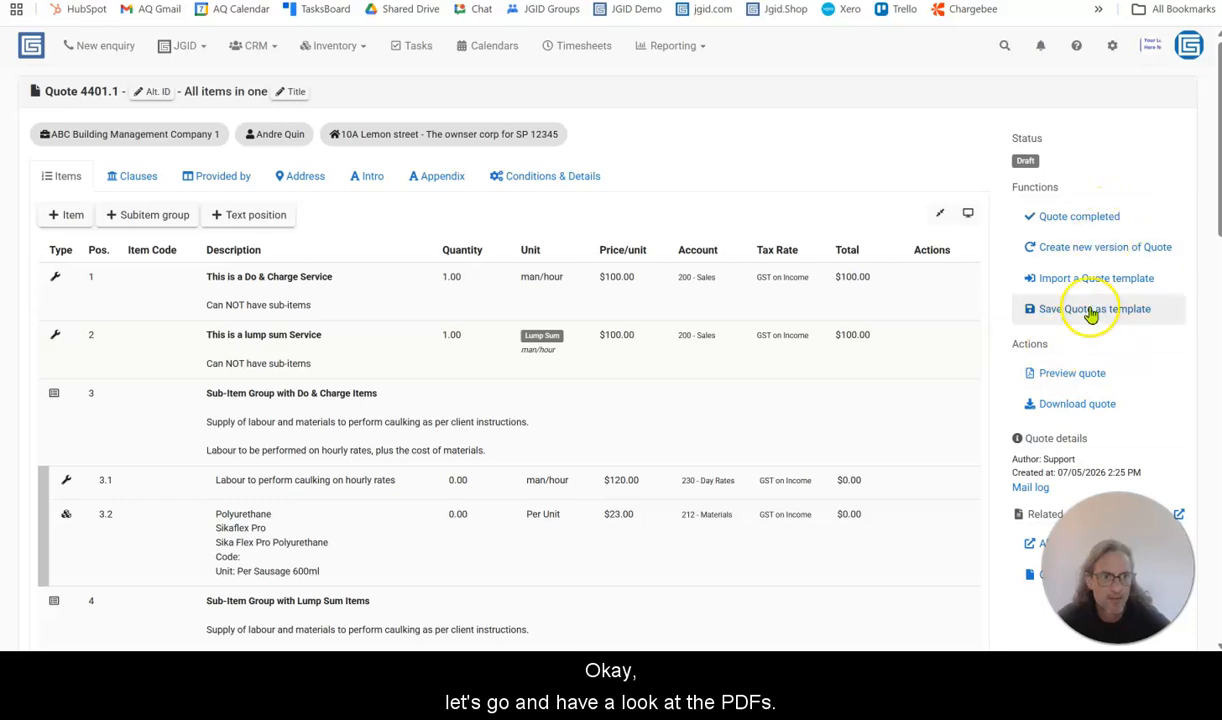
click(1070, 377)
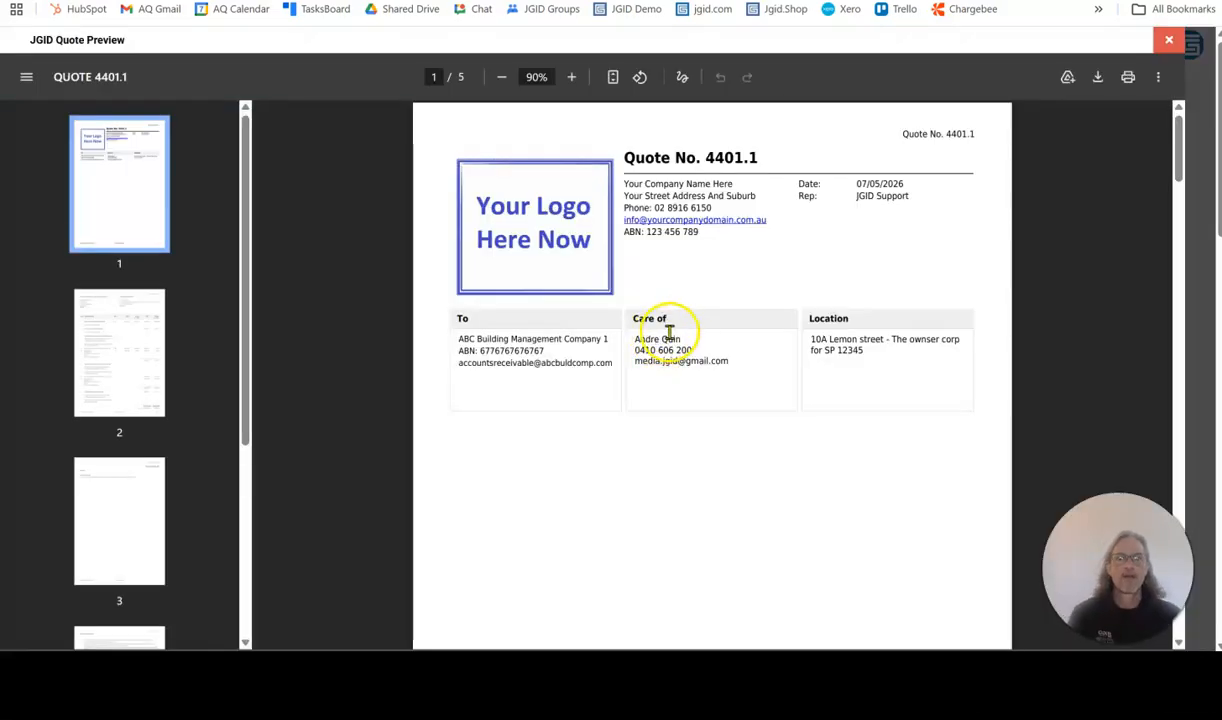
scroll(798, 335, down, 3)
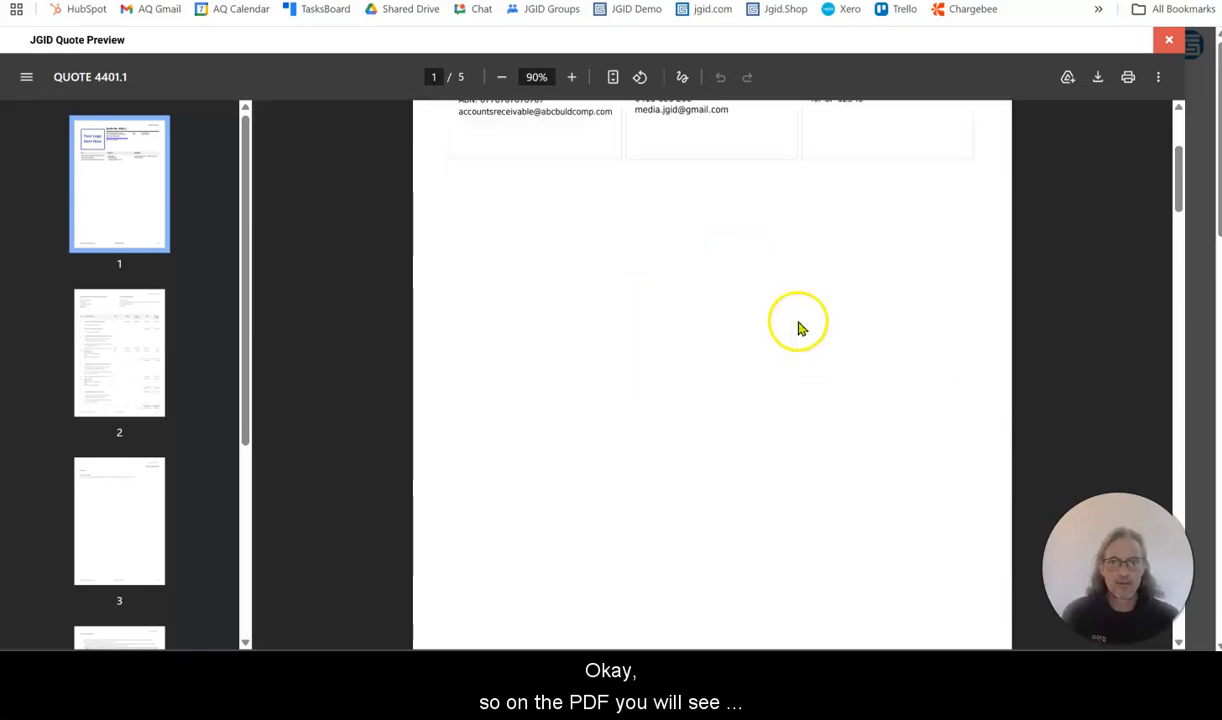
scroll(795, 315, down, 10)
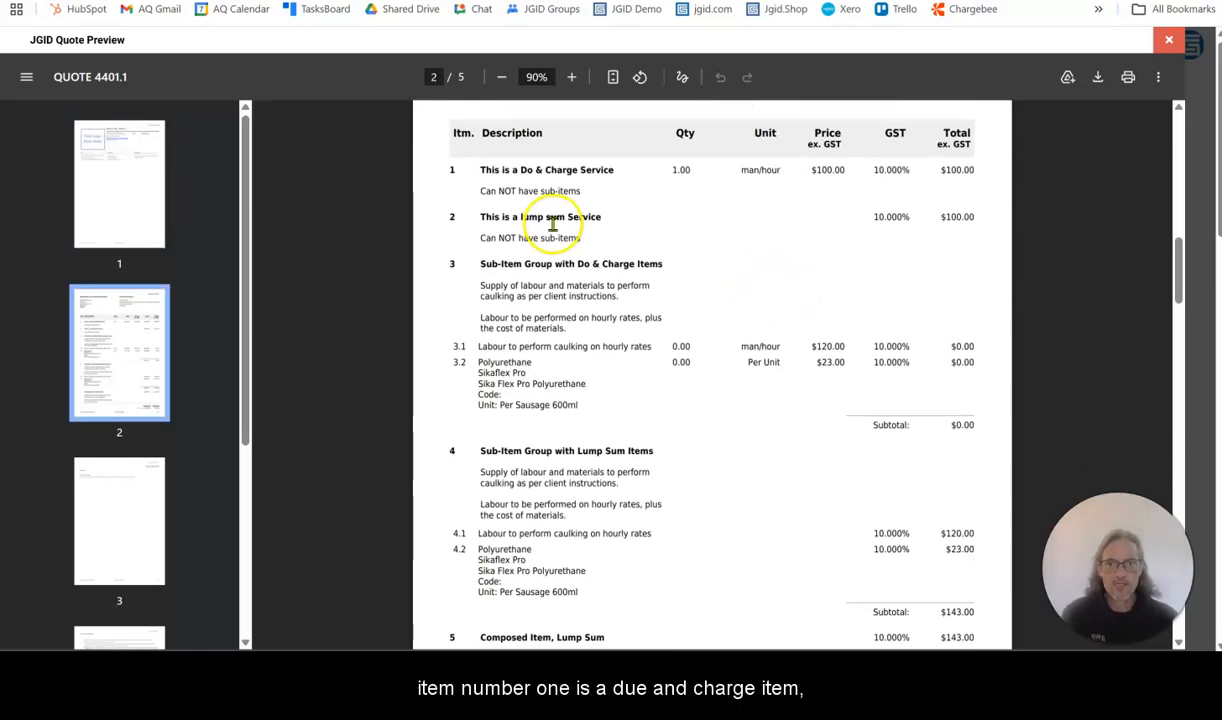
drag(452, 173, 577, 192)
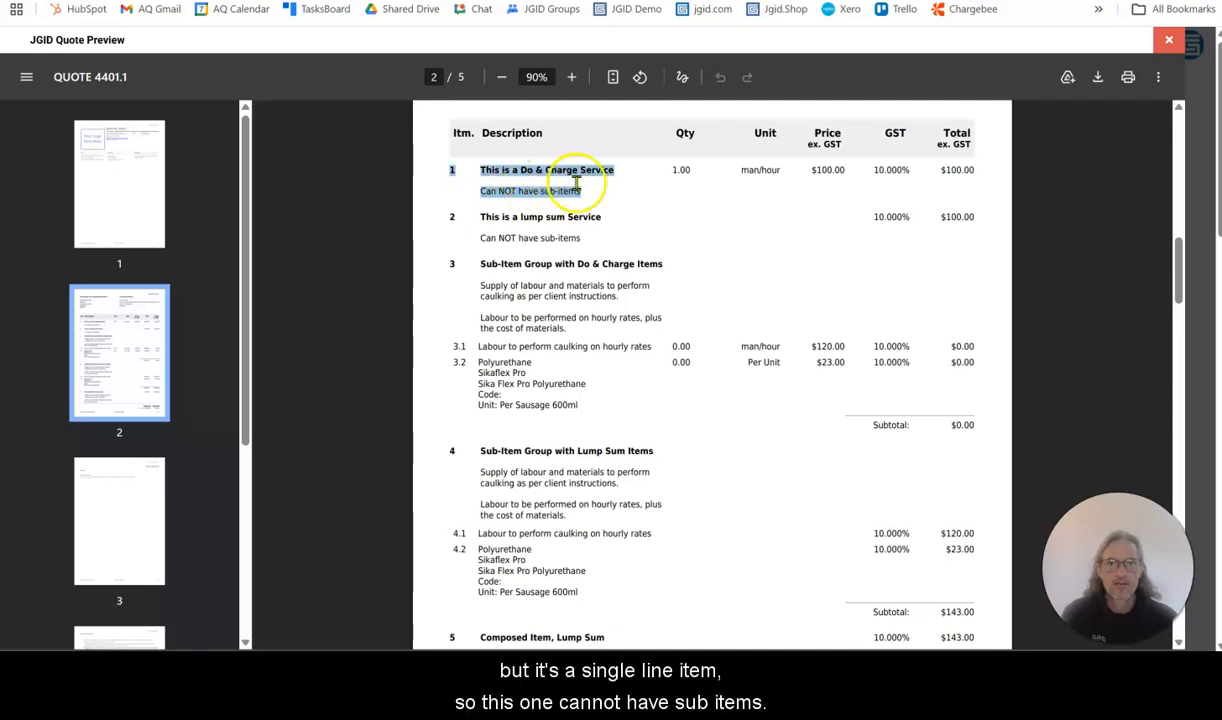
click(577, 183)
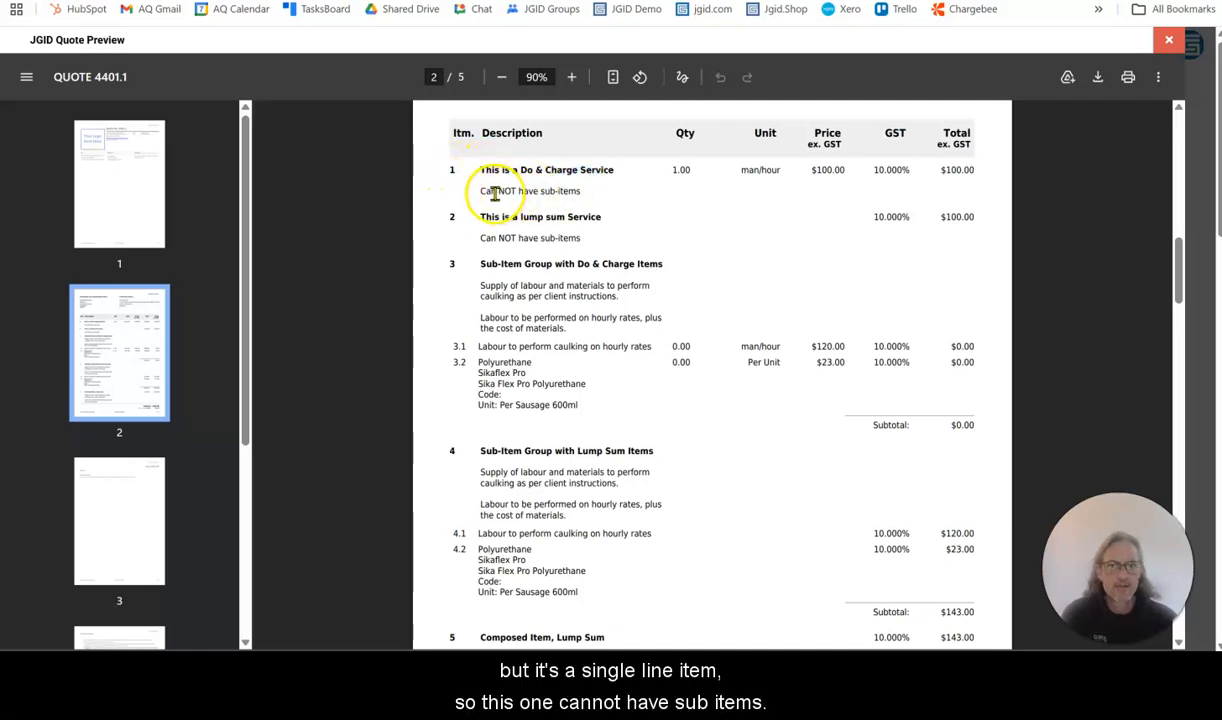
drag(668, 170, 690, 170)
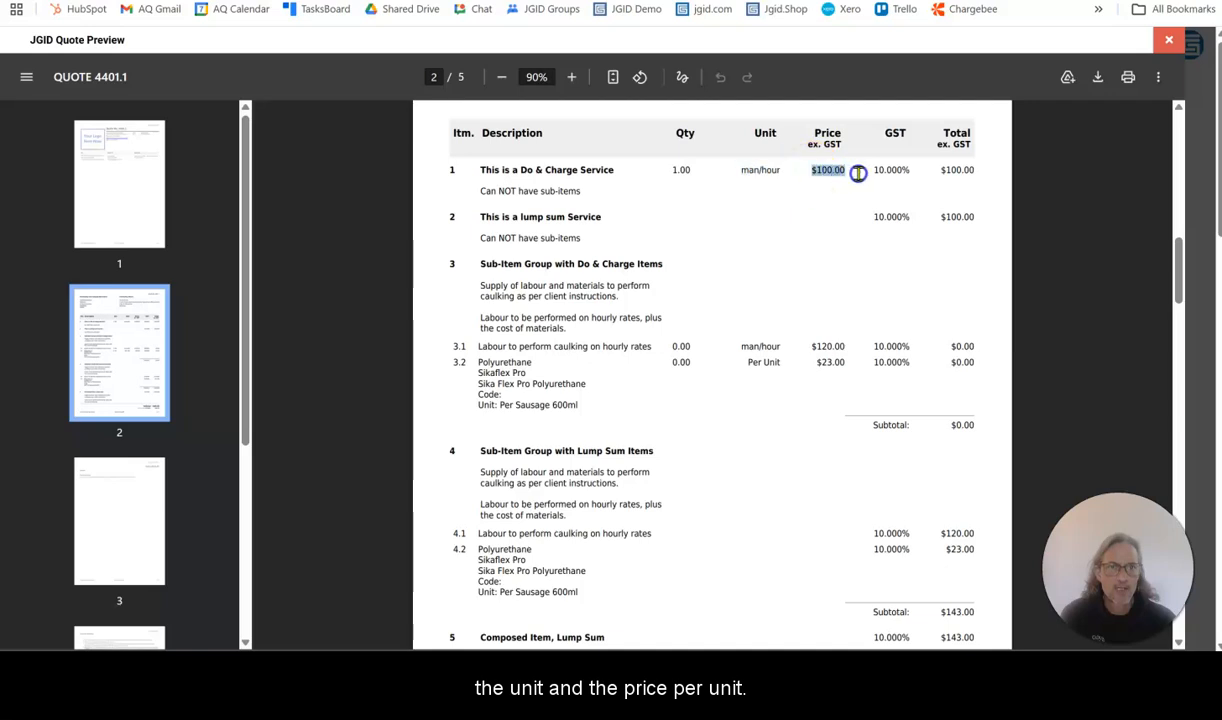
drag(445, 210, 595, 237)
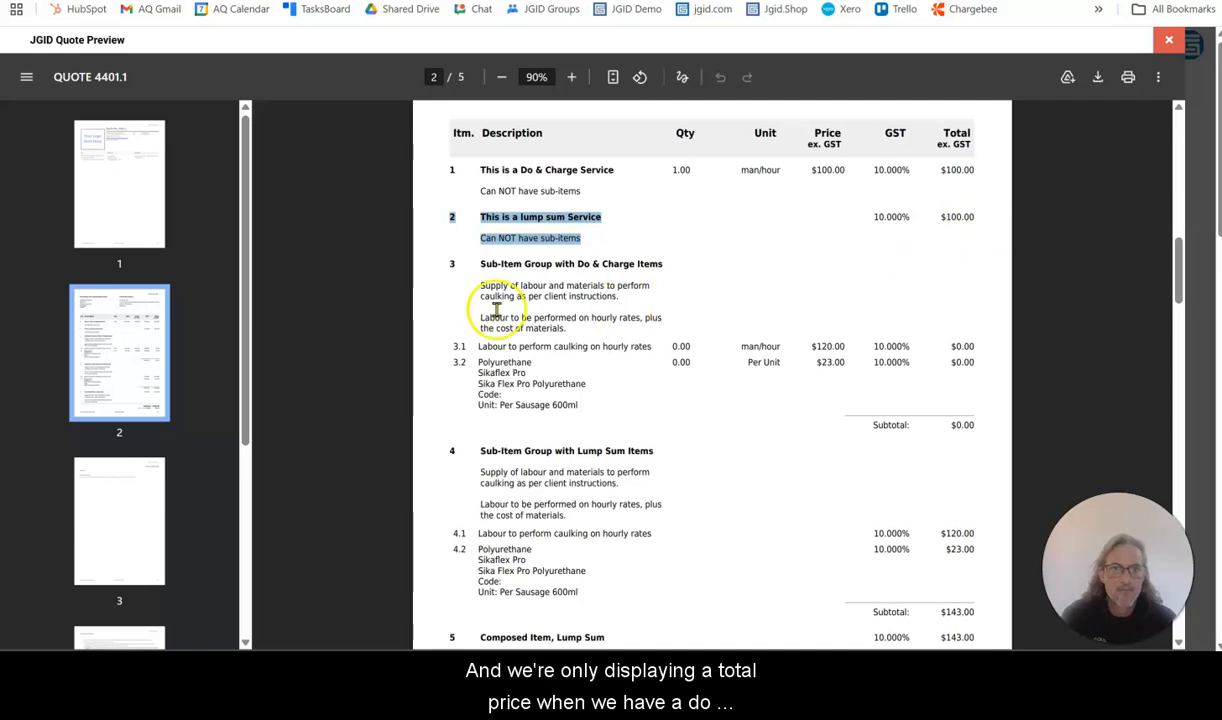
Examine item 3 in the preview, including its title, do & charge sub-items, quantities, units, prices and subtotal
click(447, 264)
drag(447, 264, 556, 330)
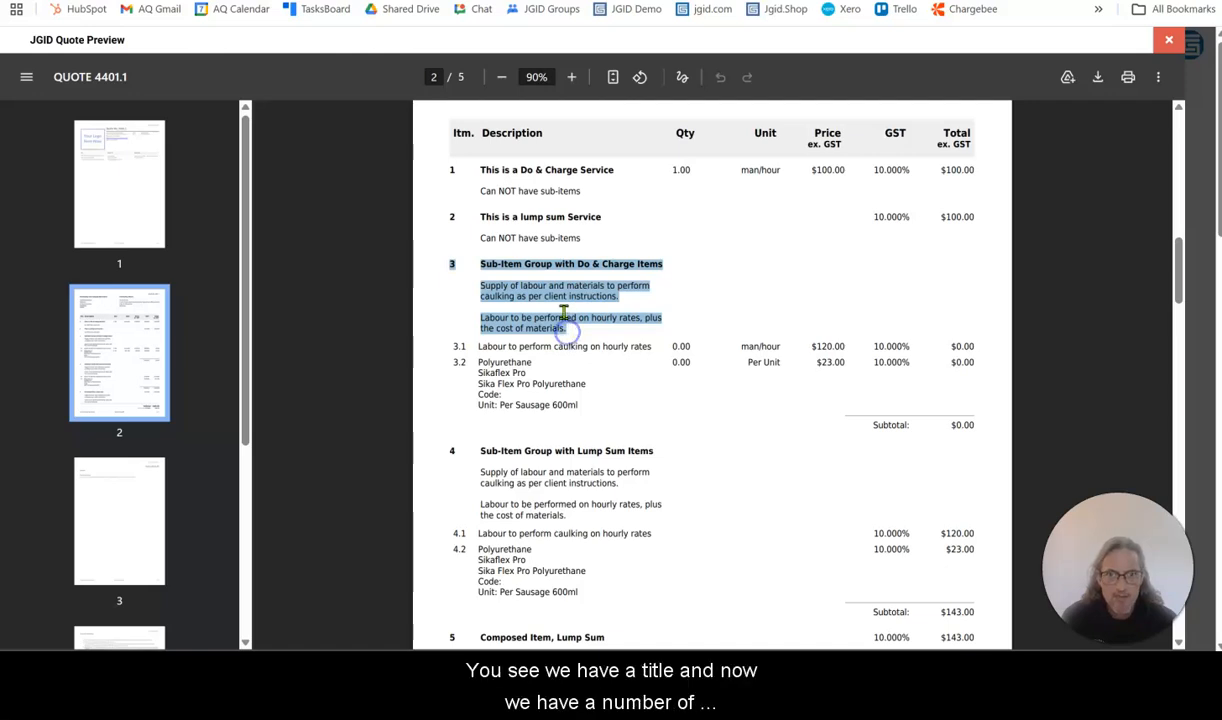
click(563, 313)
click(445, 346)
drag(587, 343, 958, 347)
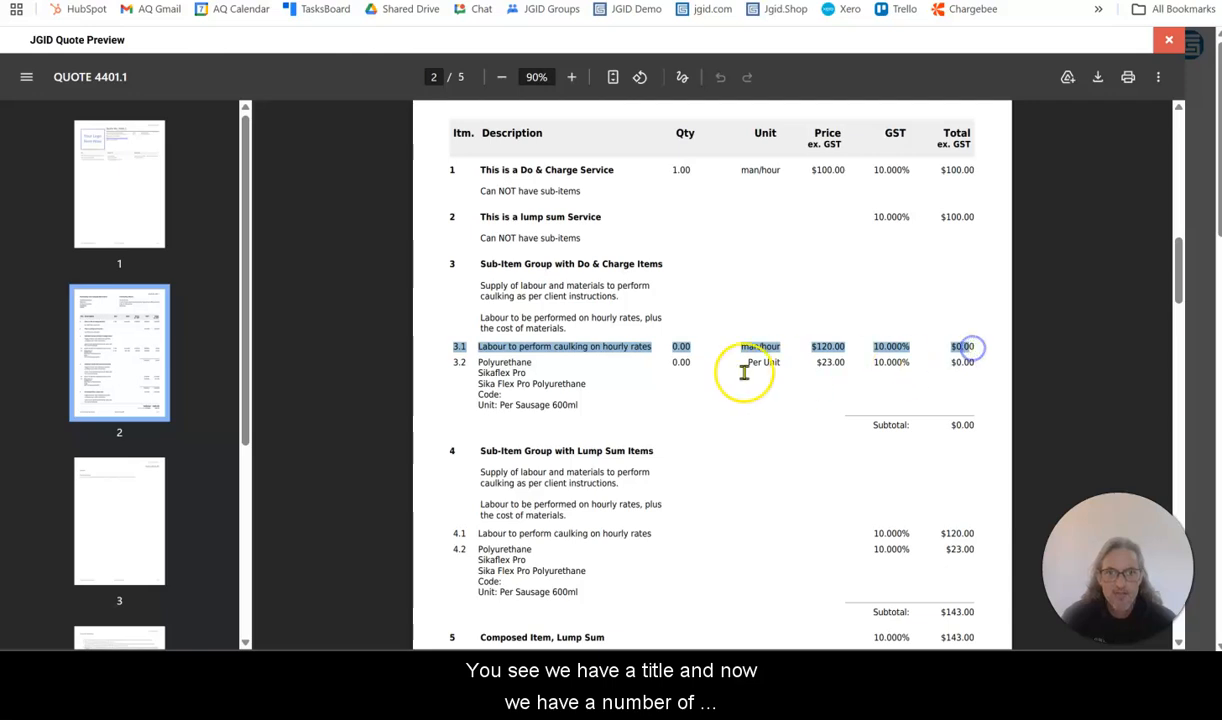
click(683, 346)
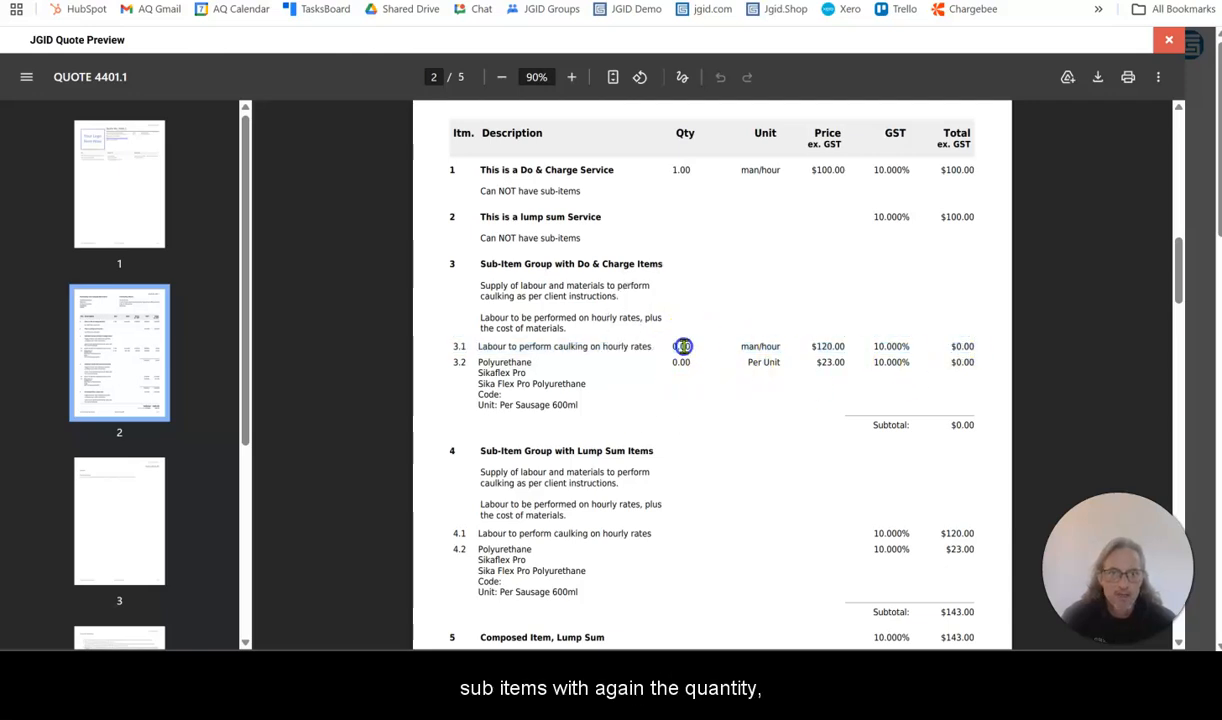
drag(736, 344, 773, 347)
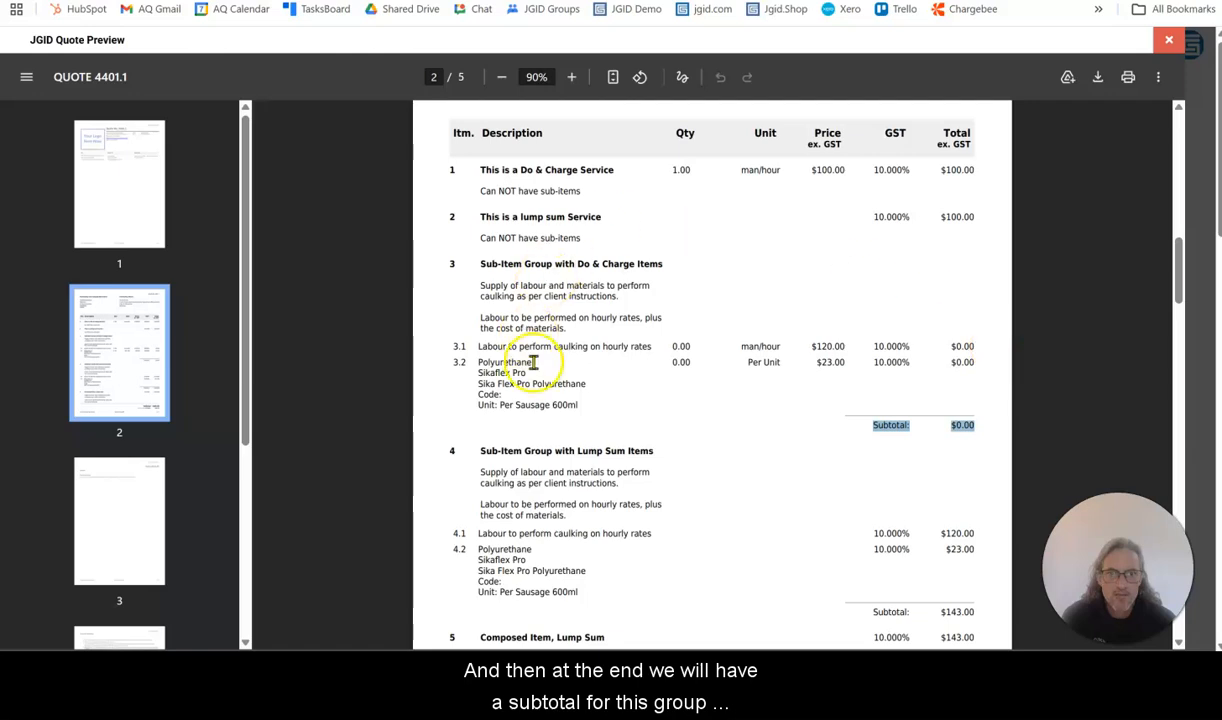
Examine item 4 in the preview, checking which columns its lump sum sub-items show, their totals and the group subtotal
scroll(742, 315, down, 3)
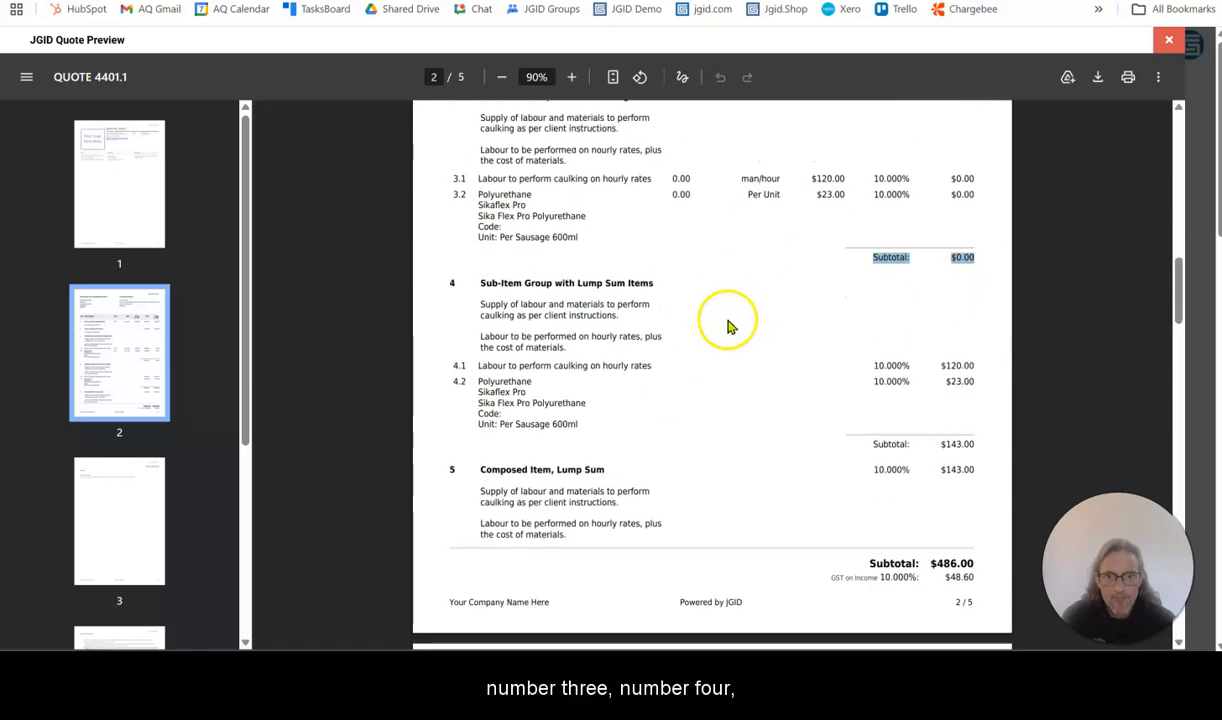
drag(450, 282, 565, 350)
drag(454, 365, 684, 366)
drag(452, 381, 558, 387)
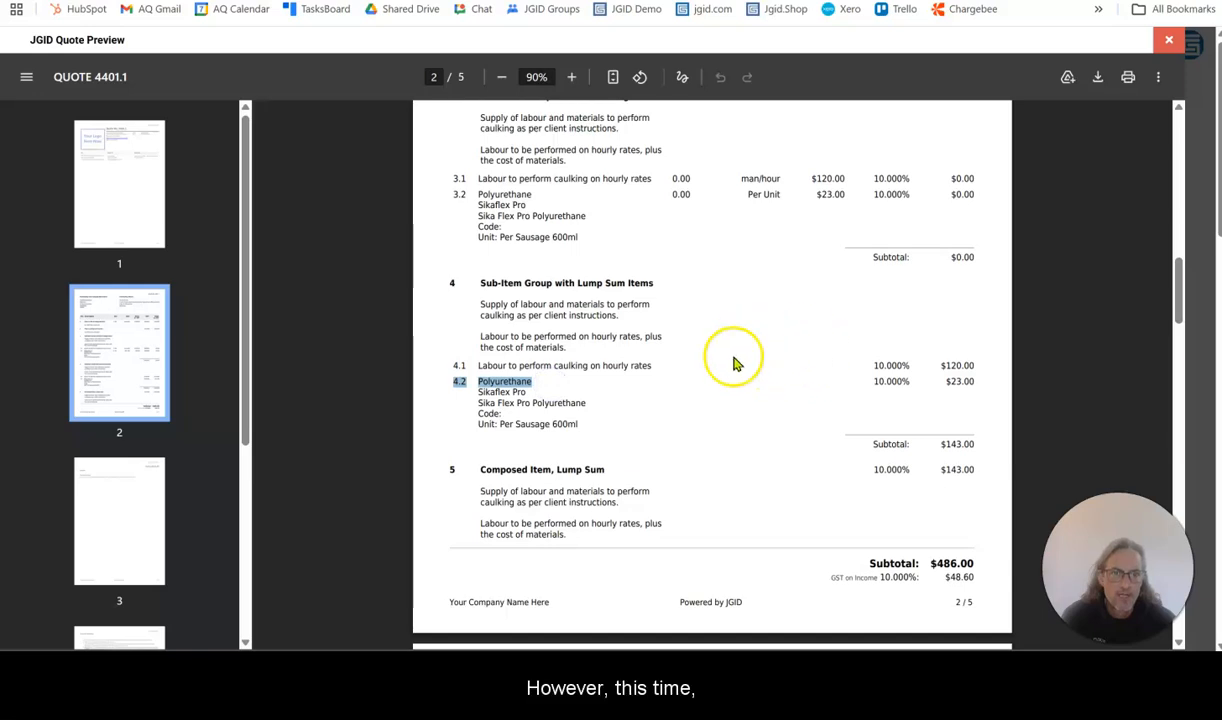
scroll(731, 390, up, 1)
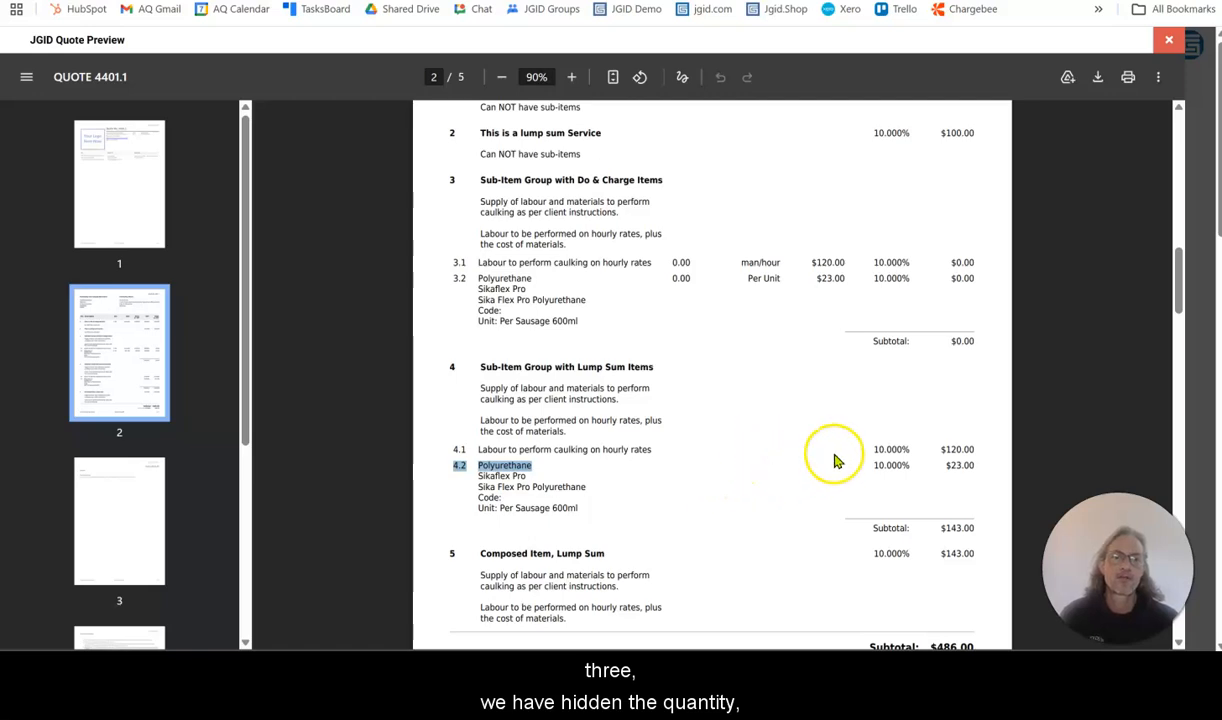
drag(941, 449, 974, 467)
drag(873, 528, 975, 528)
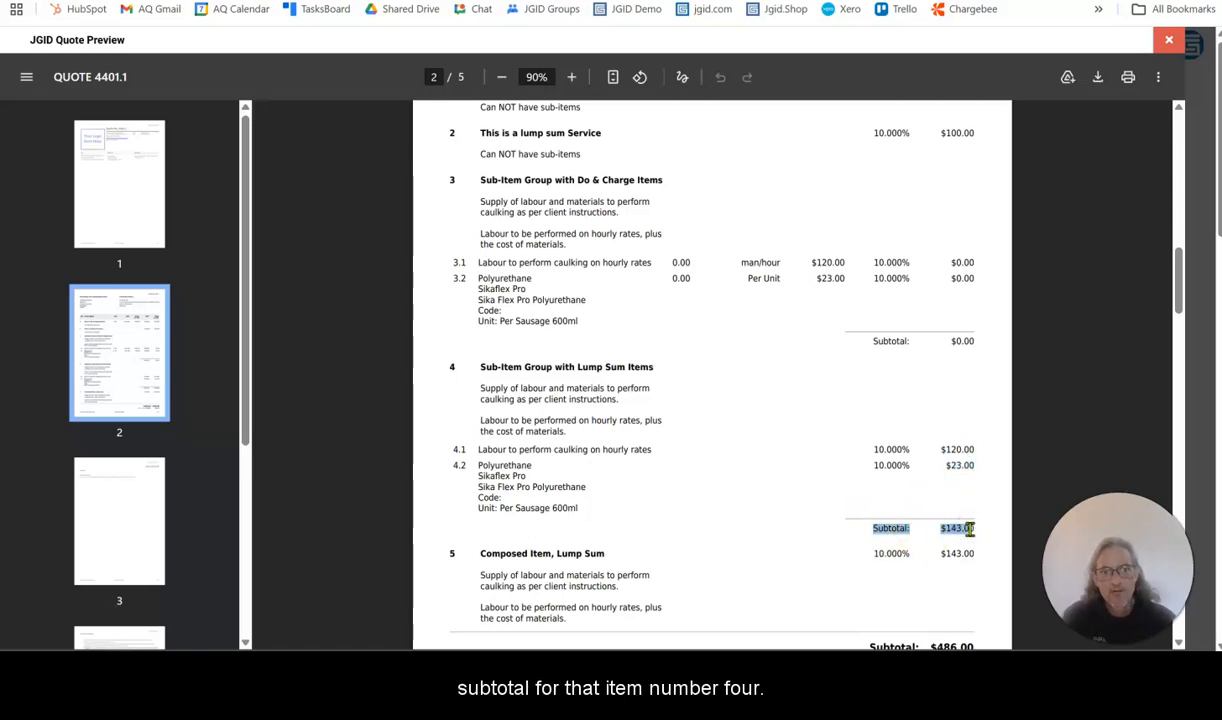
Compare composed item 5 with the listed sub-items of group 4 in the preview, and close the preview
scroll(581, 378, down, 2)
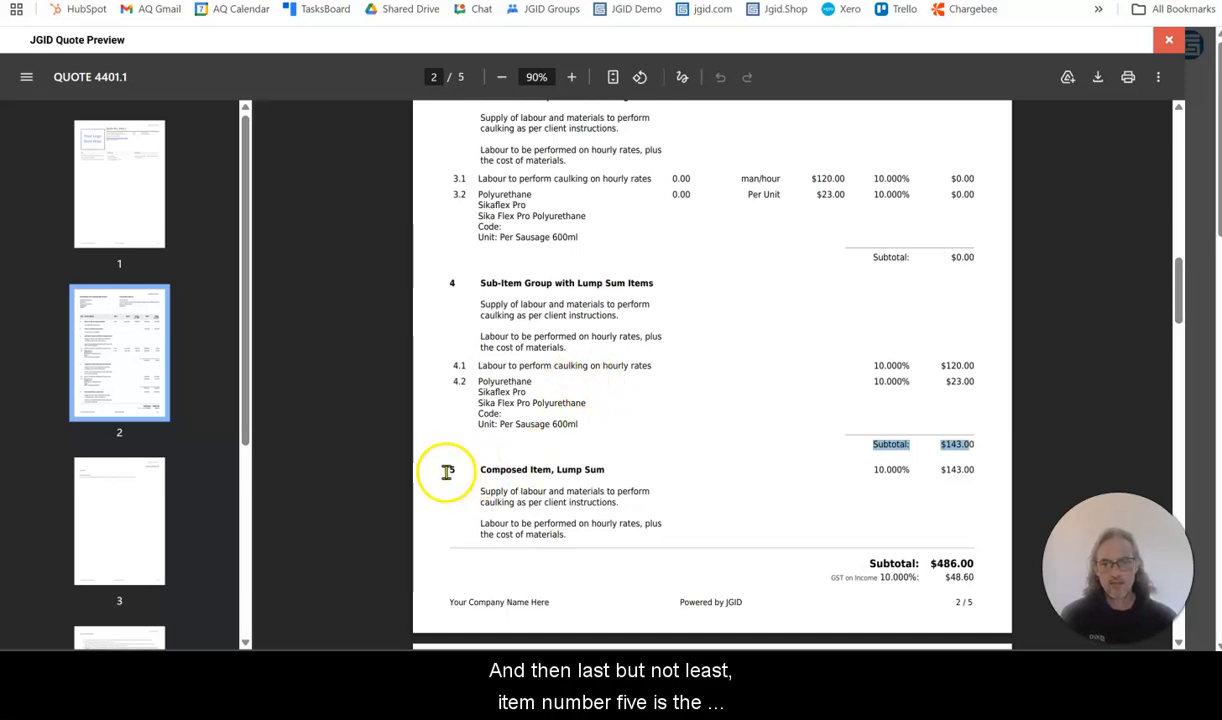
drag(450, 469, 566, 523)
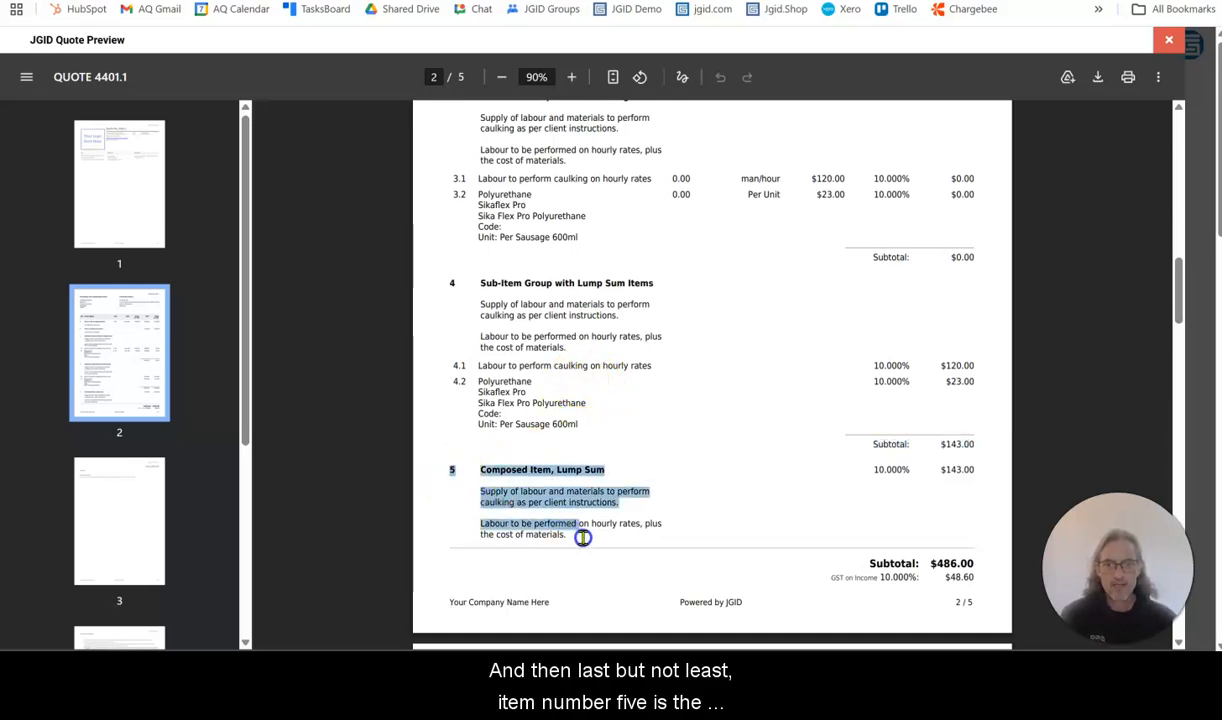
click(579, 480)
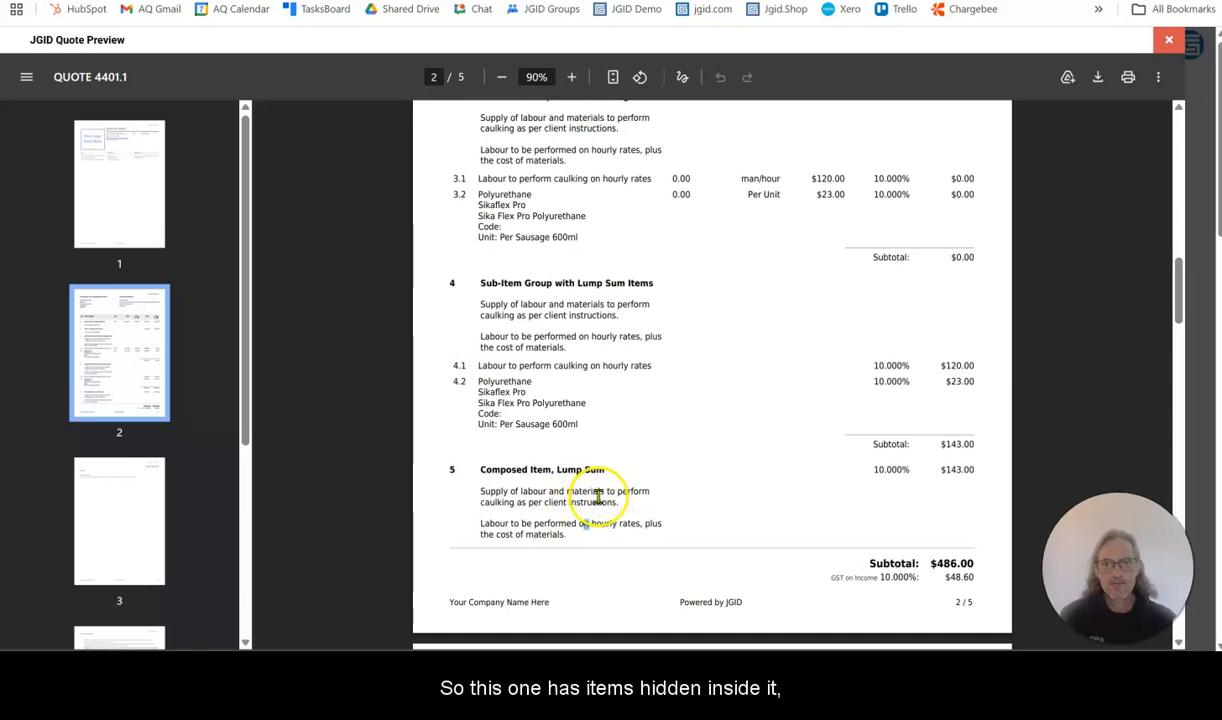
drag(450, 362, 575, 426)
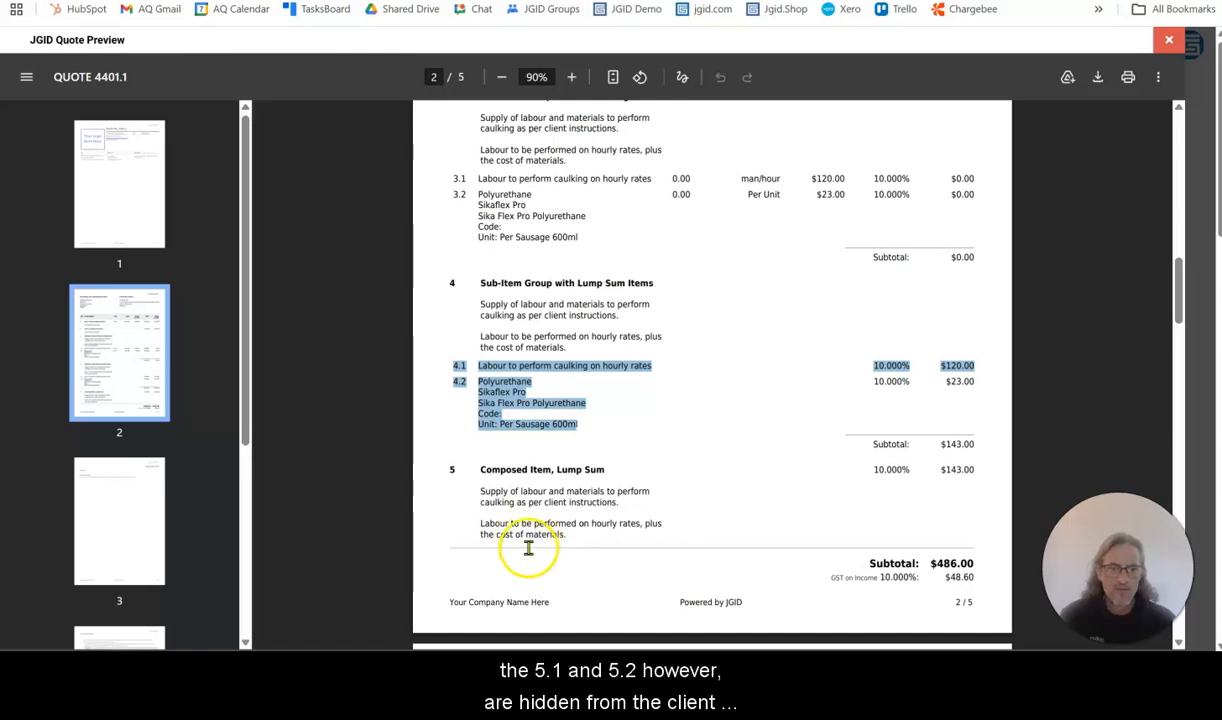
drag(450, 466, 968, 469)
click(966, 469)
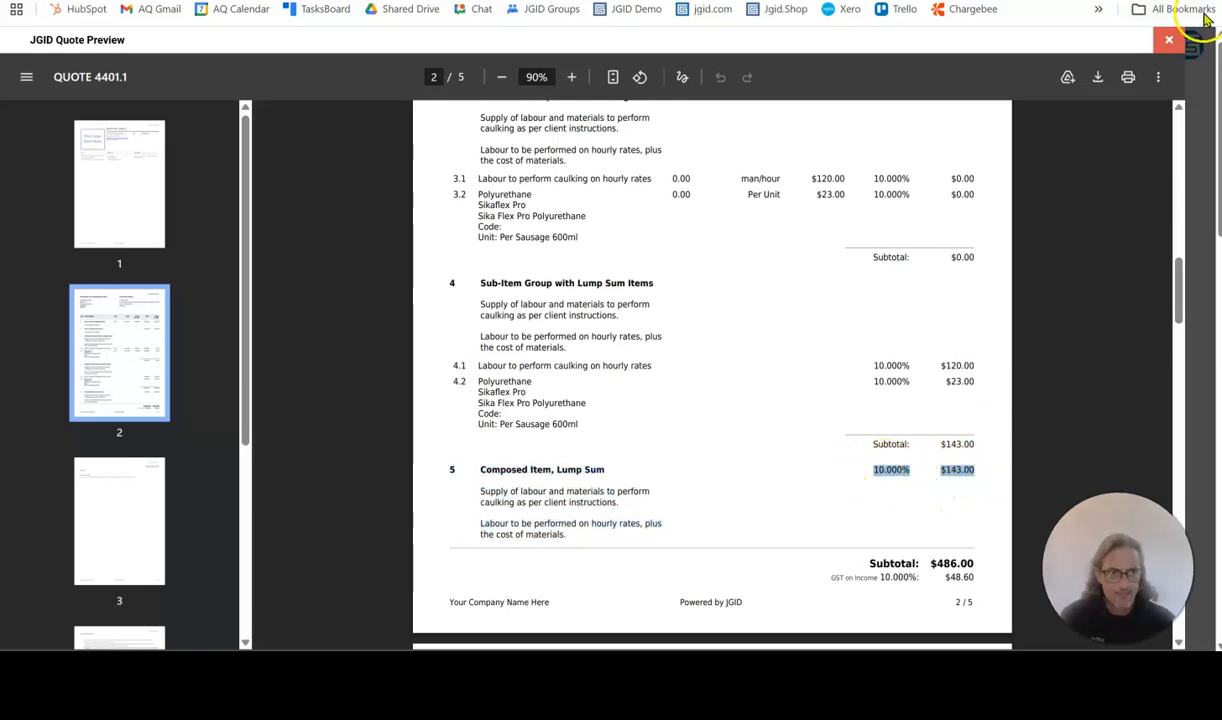
click(1168, 39)
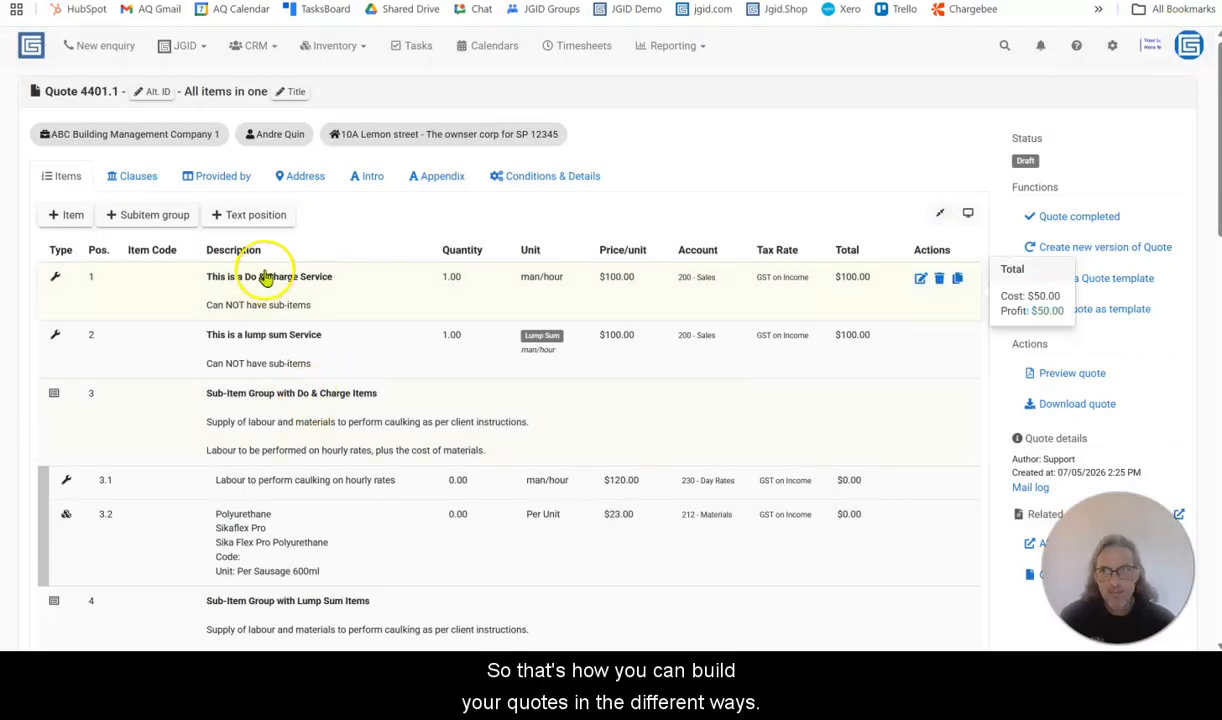
scroll(330, 275, down, 1)
click(465, 199)
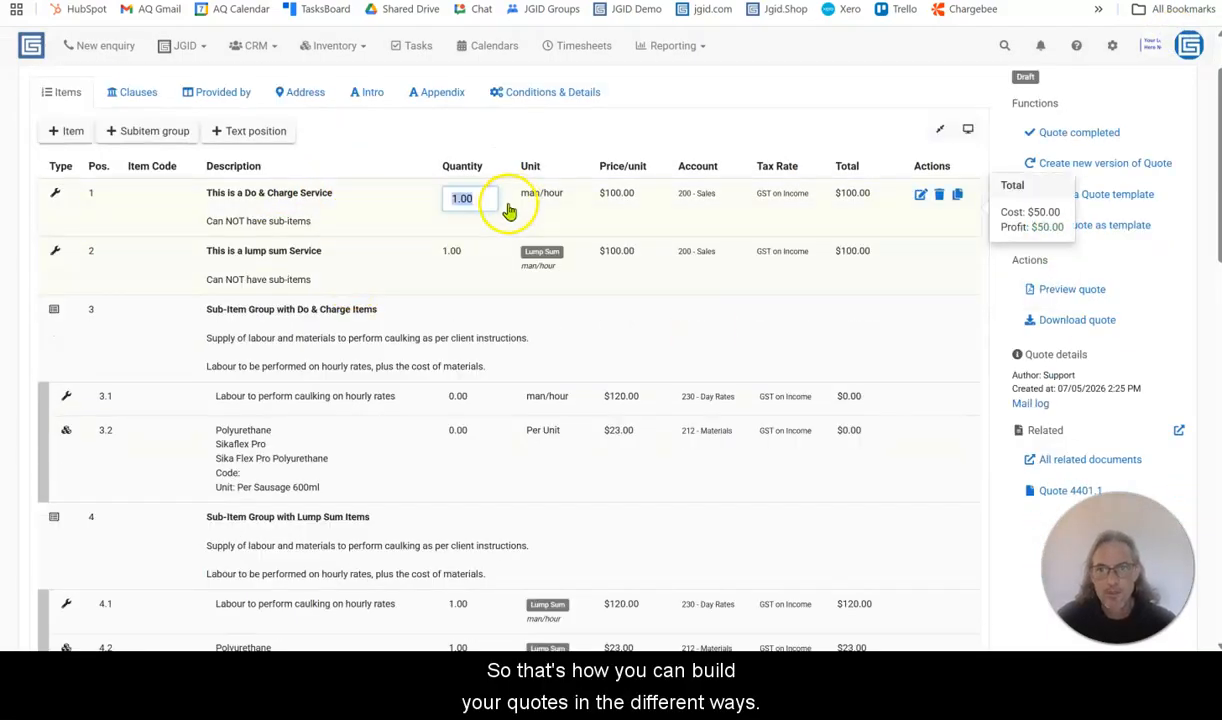
scroll(575, 430, up, 1)
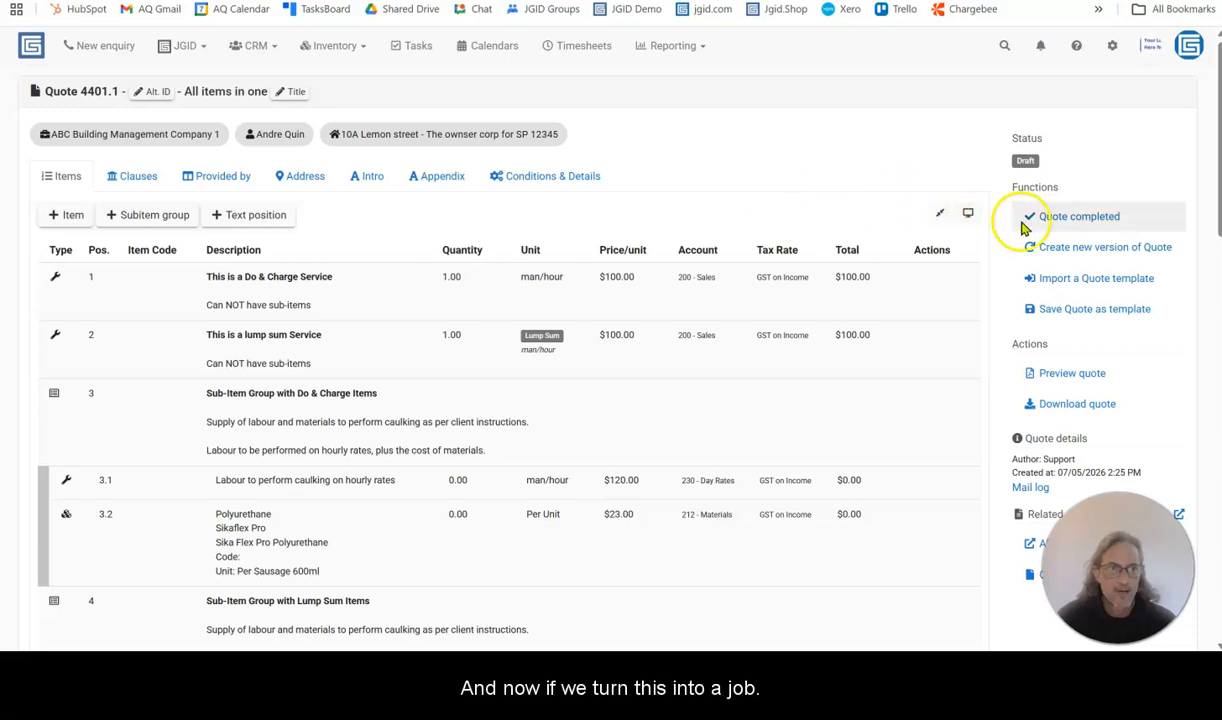
Mark the quote as completed and accepted, proceed to a job, and open that job
click(1075, 219)
click(1072, 216)
click(159, 196)
click(184, 420)
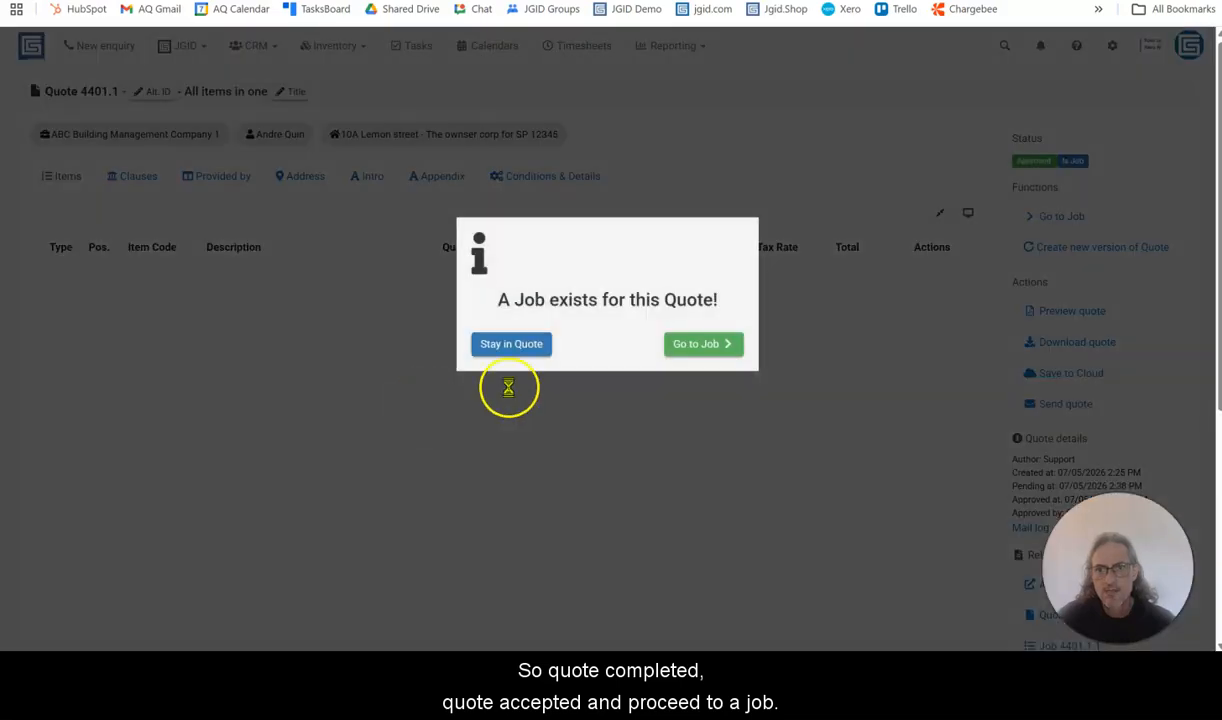
click(697, 345)
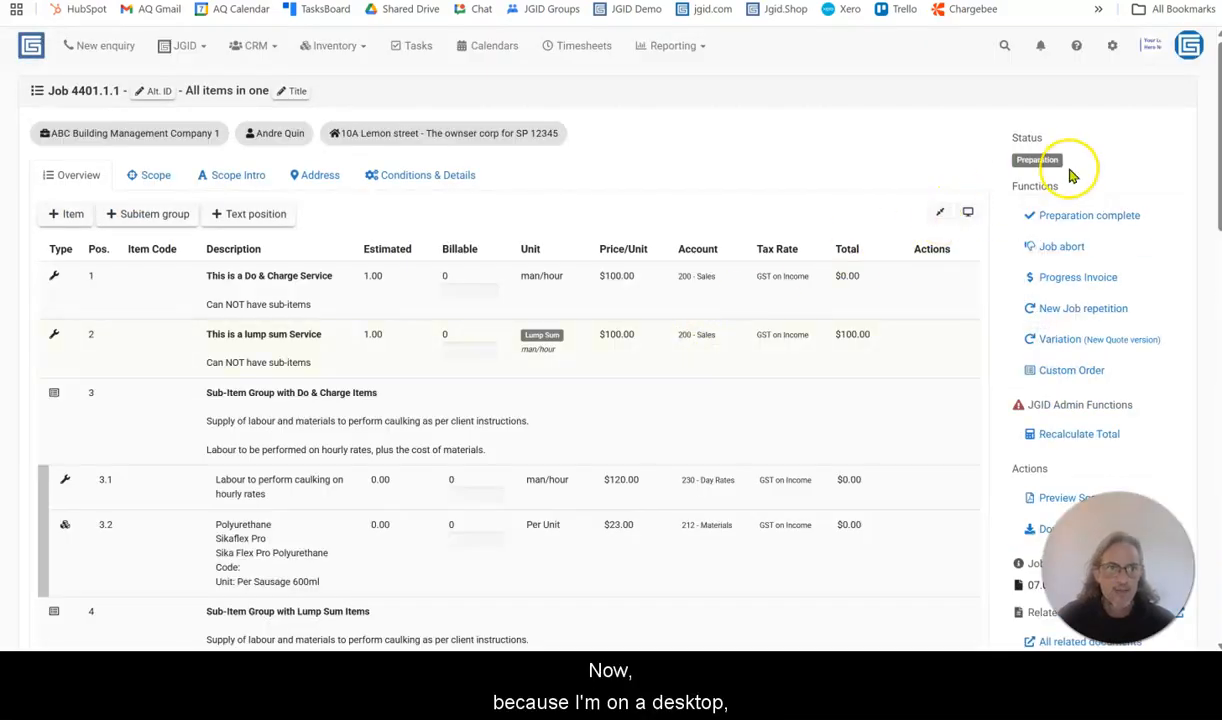
Mark the job's preparation as complete and start the job
click(1070, 219)
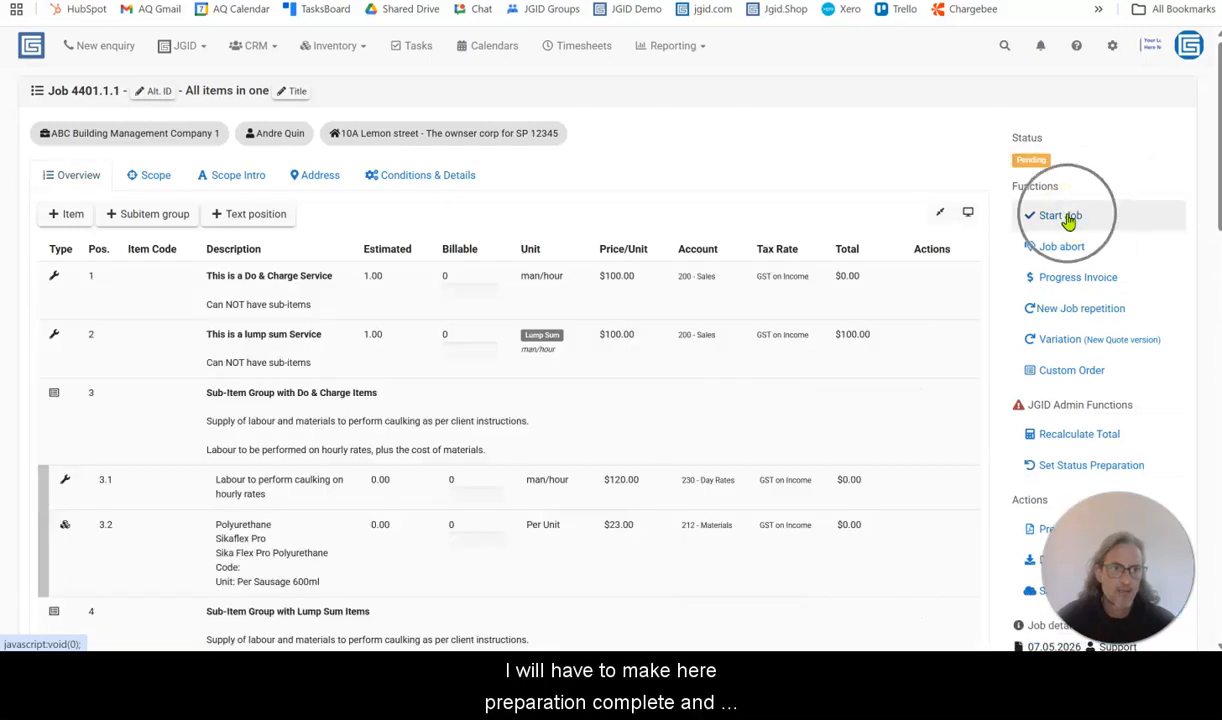
click(1035, 222)
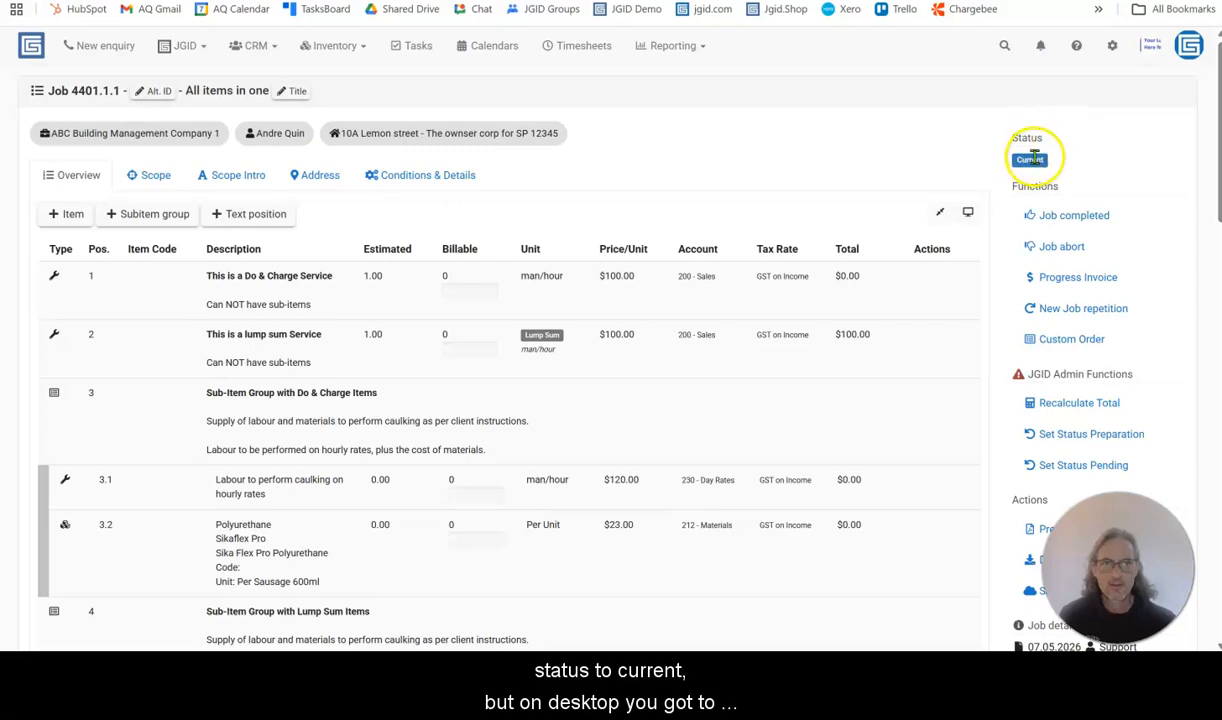
Create a new worksheet for the job and assign it to A-Team Demo
scroll(428, 401, down, 3)
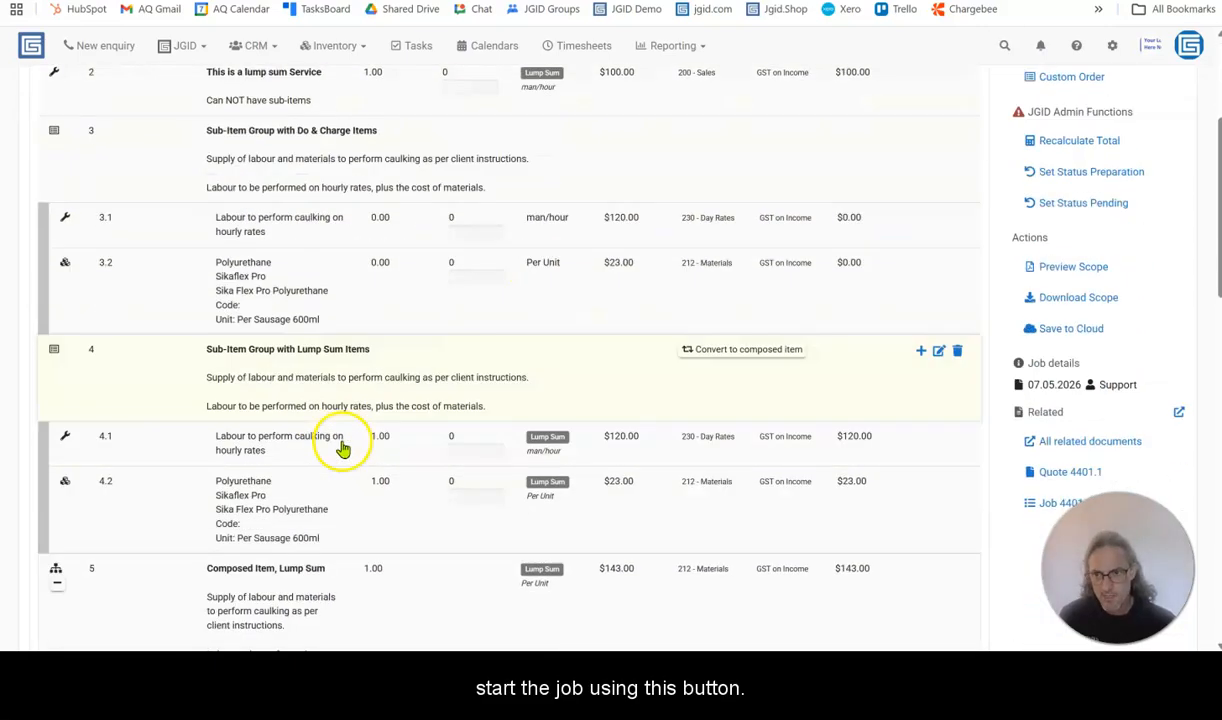
scroll(341, 449, down, 10)
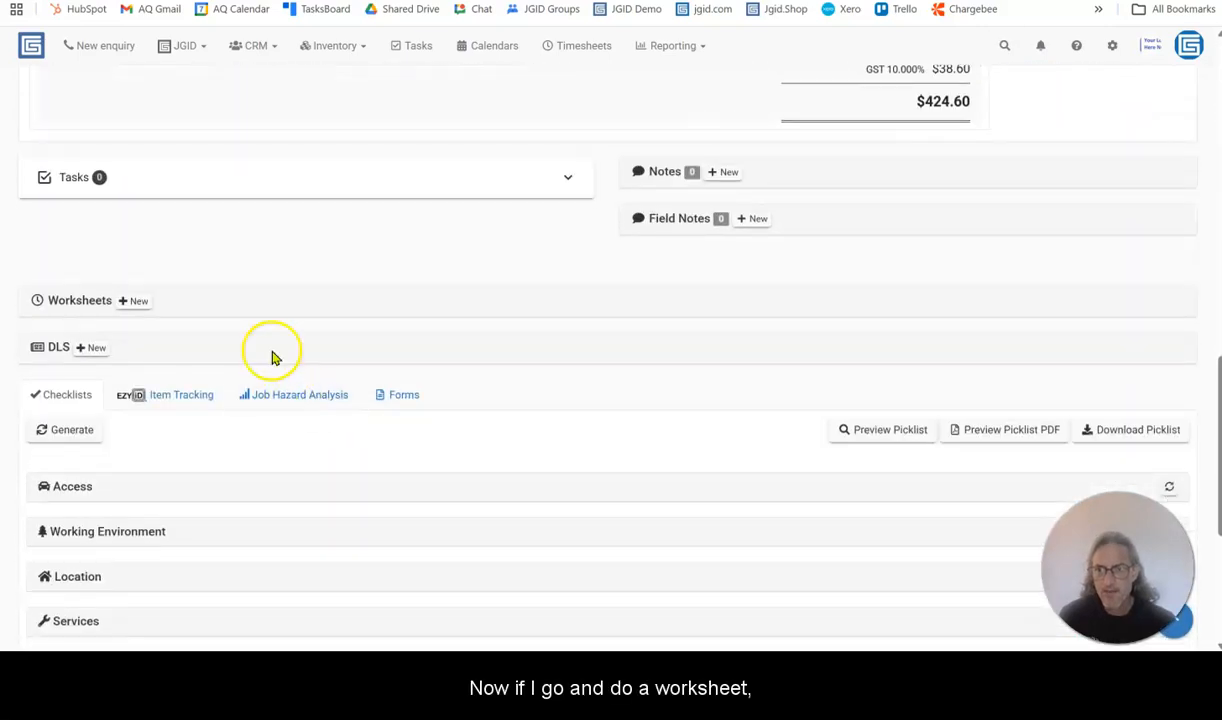
click(134, 301)
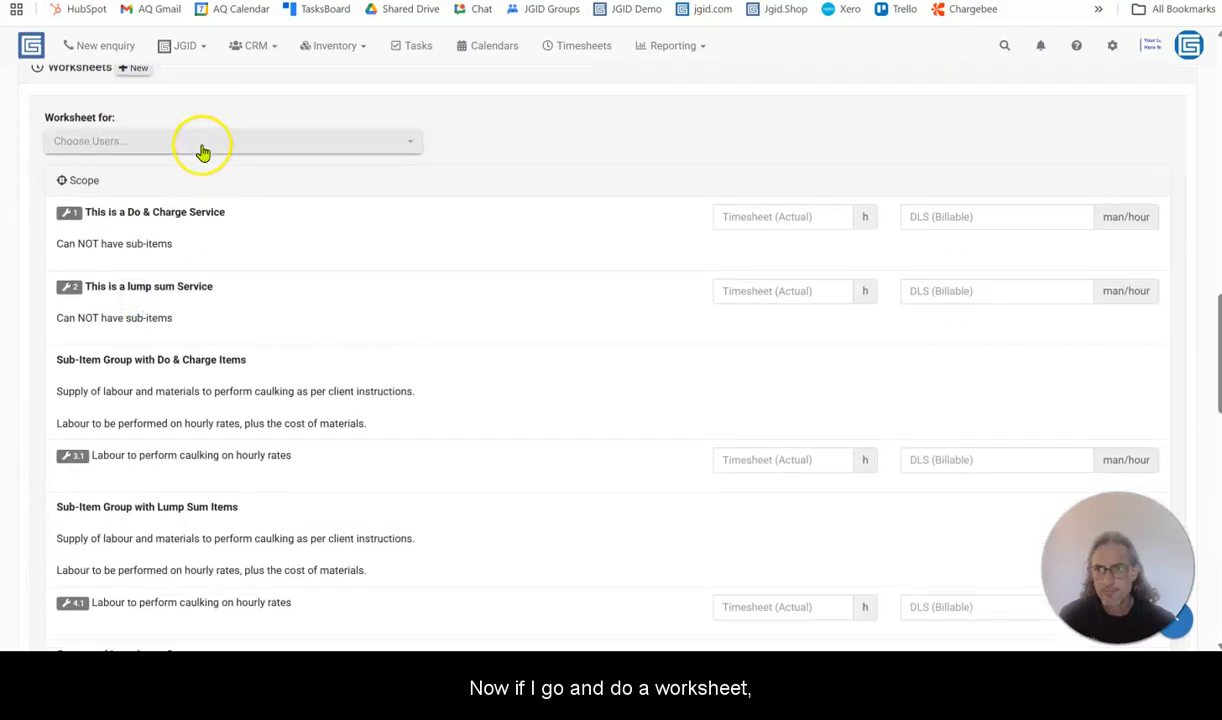
click(200, 147)
click(100, 193)
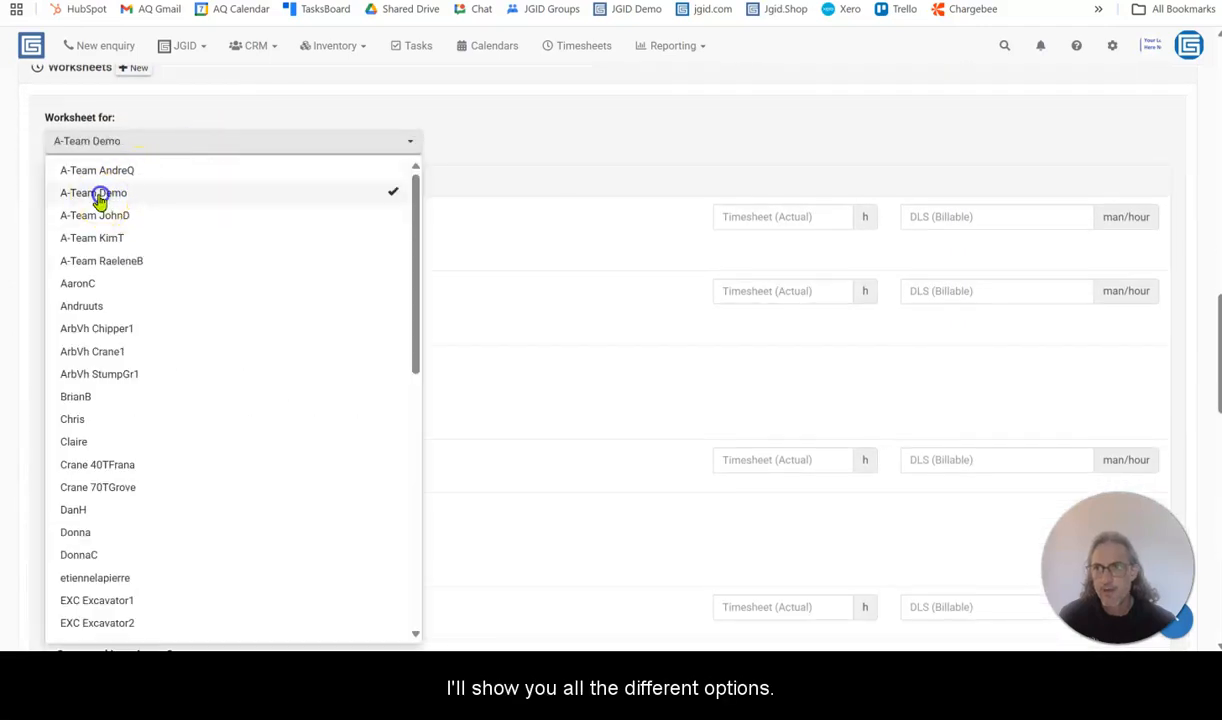
click(633, 157)
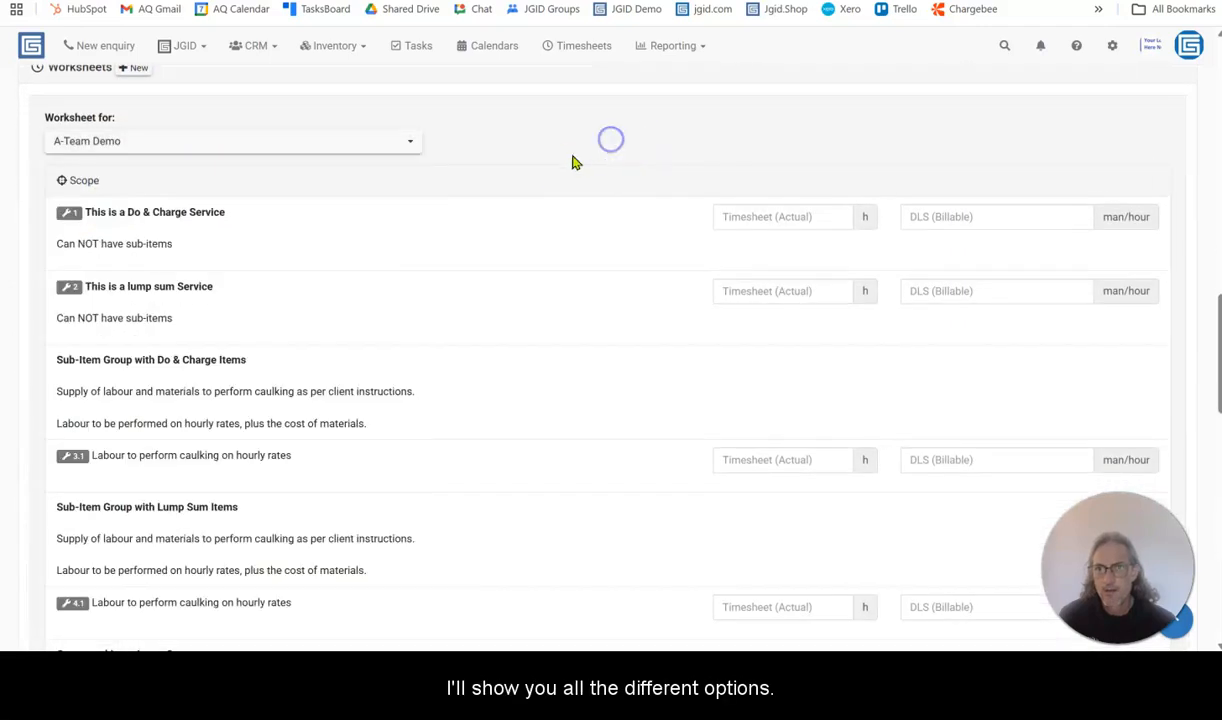
Enter 1 hour of actual timesheet time for the do & charge service (item 1) and the lump sum service (item 2)
click(782, 217)
text(1)
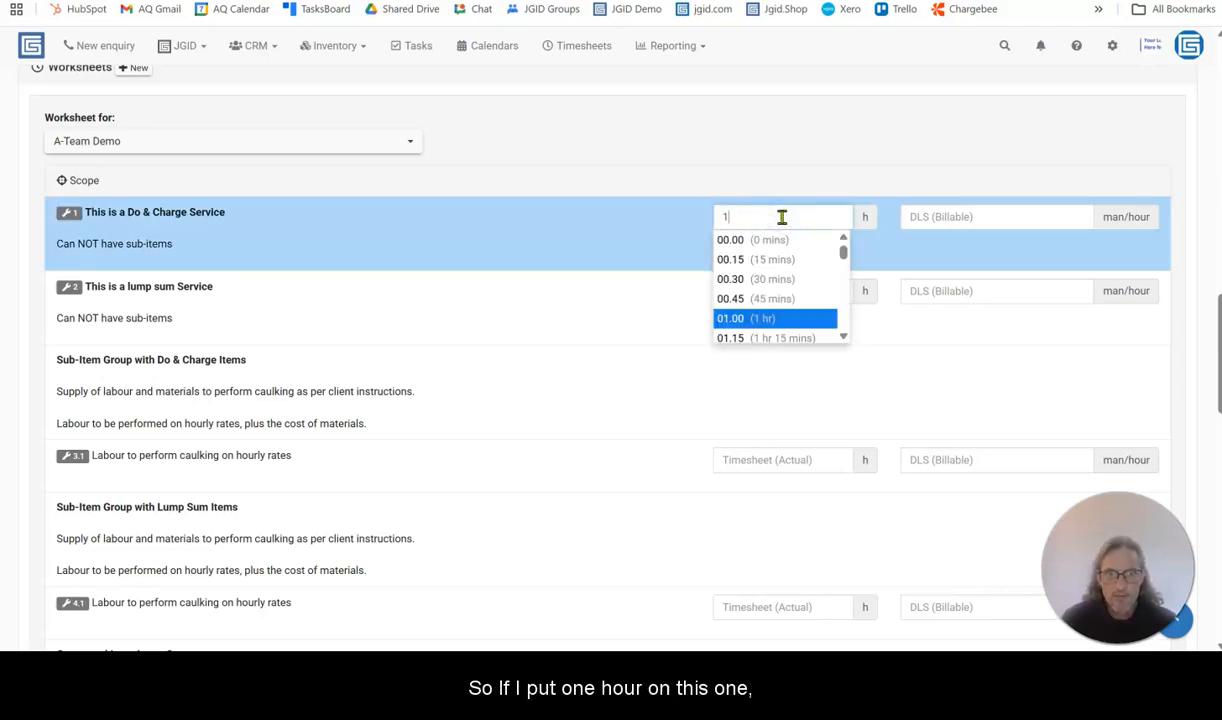
click(768, 316)
click(774, 292)
text(1)
click(754, 390)
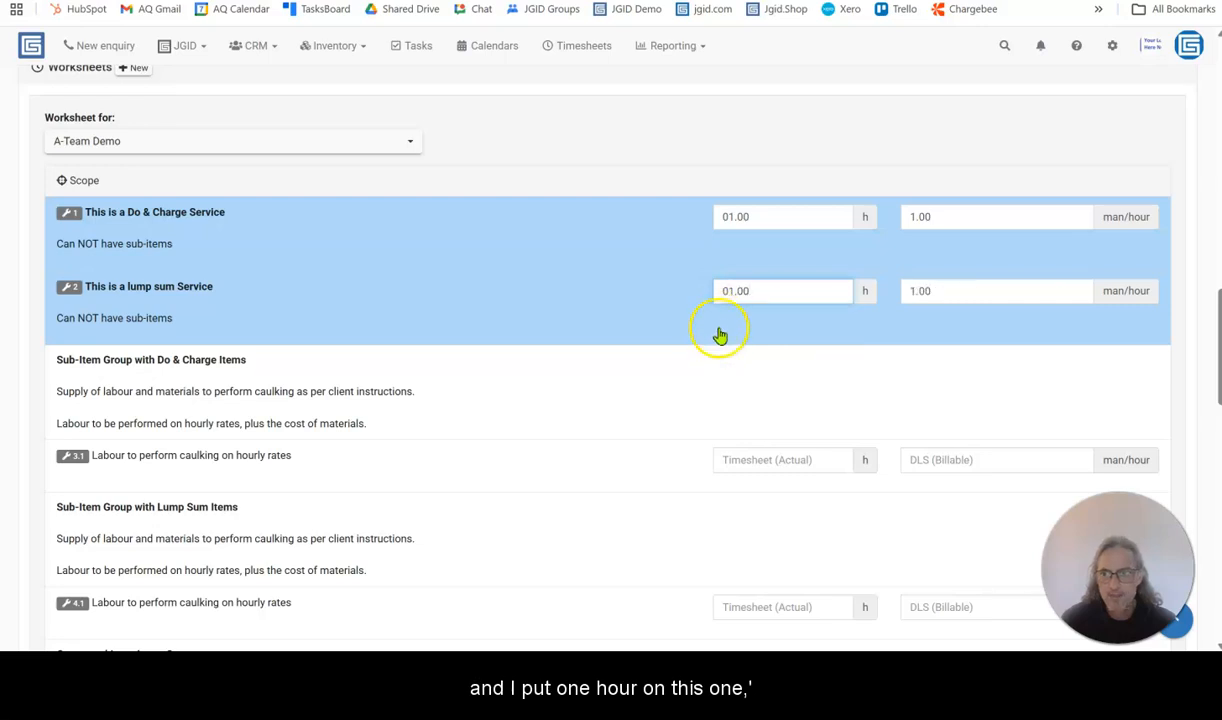
Enter 1 hour of actual timesheet time for each of the labour sub-items 3.1, 4.1 and 5.1
scroll(717, 333, down, 2)
click(772, 293)
text(1)
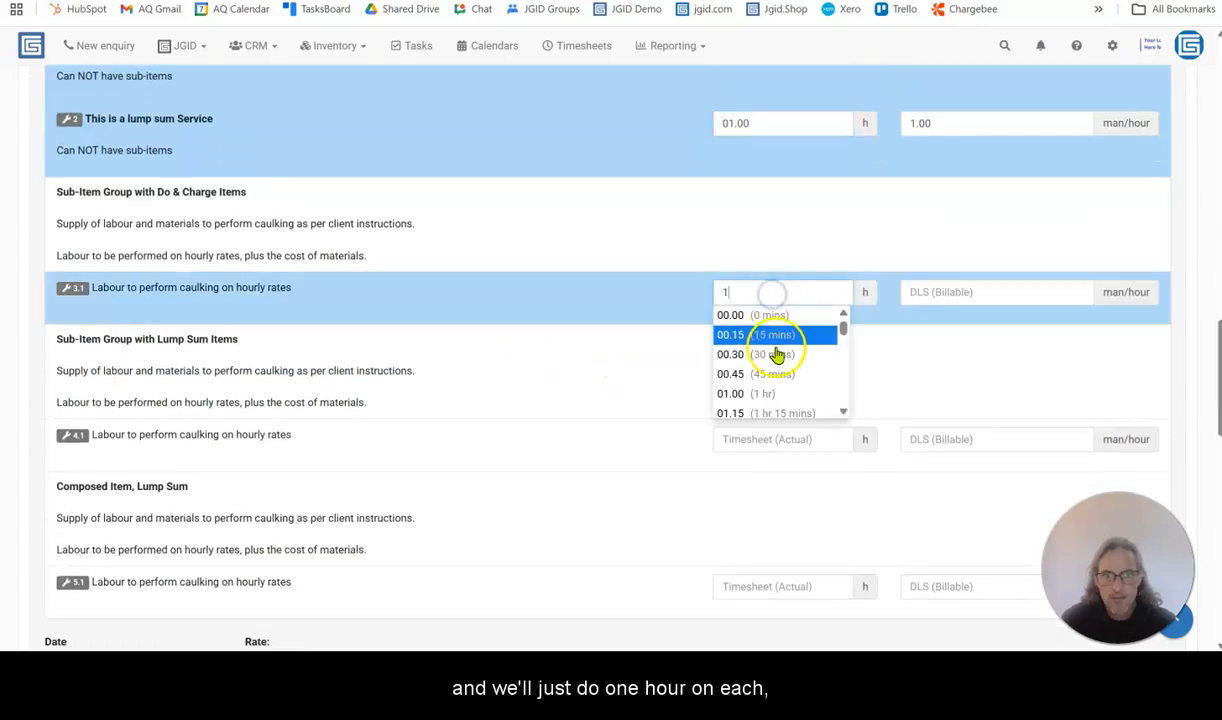
click(757, 393)
click(764, 439)
text(1)
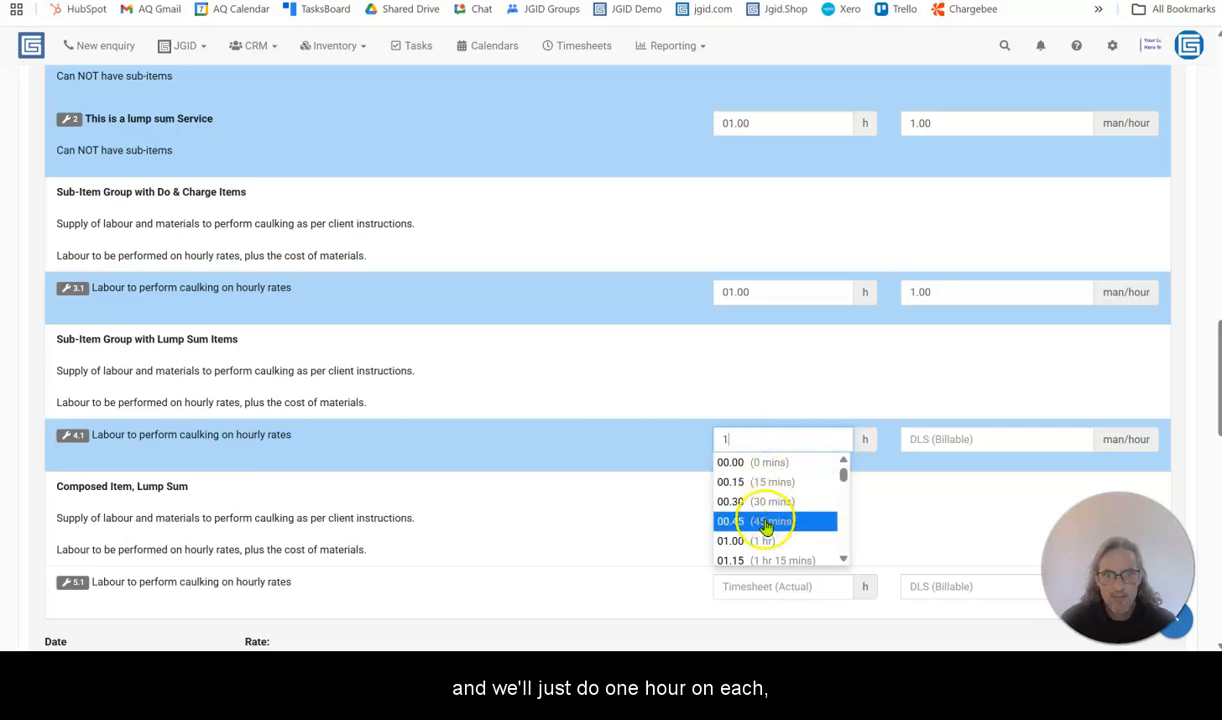
click(766, 533)
scroll(679, 453, down, 3)
click(737, 334)
text(1)
click(752, 436)
Set the worksheet's start time to 07:00 and its end time to 12:00
scroll(177, 412, down, 1)
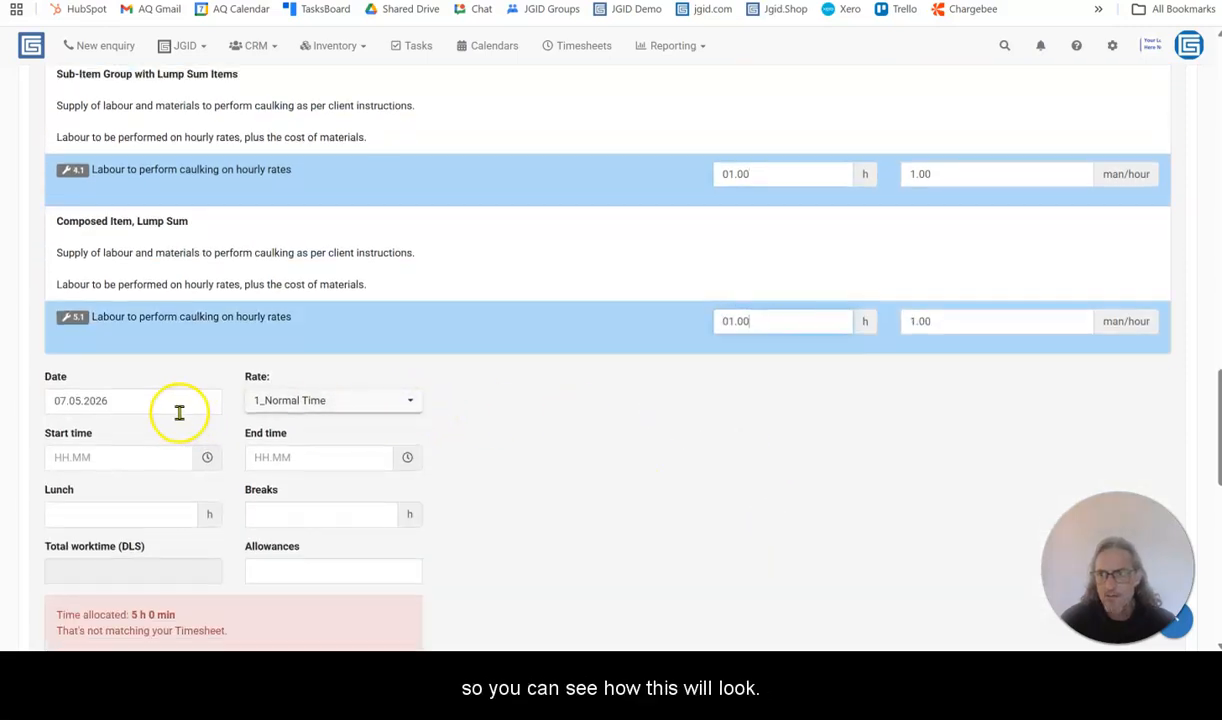
click(97, 387)
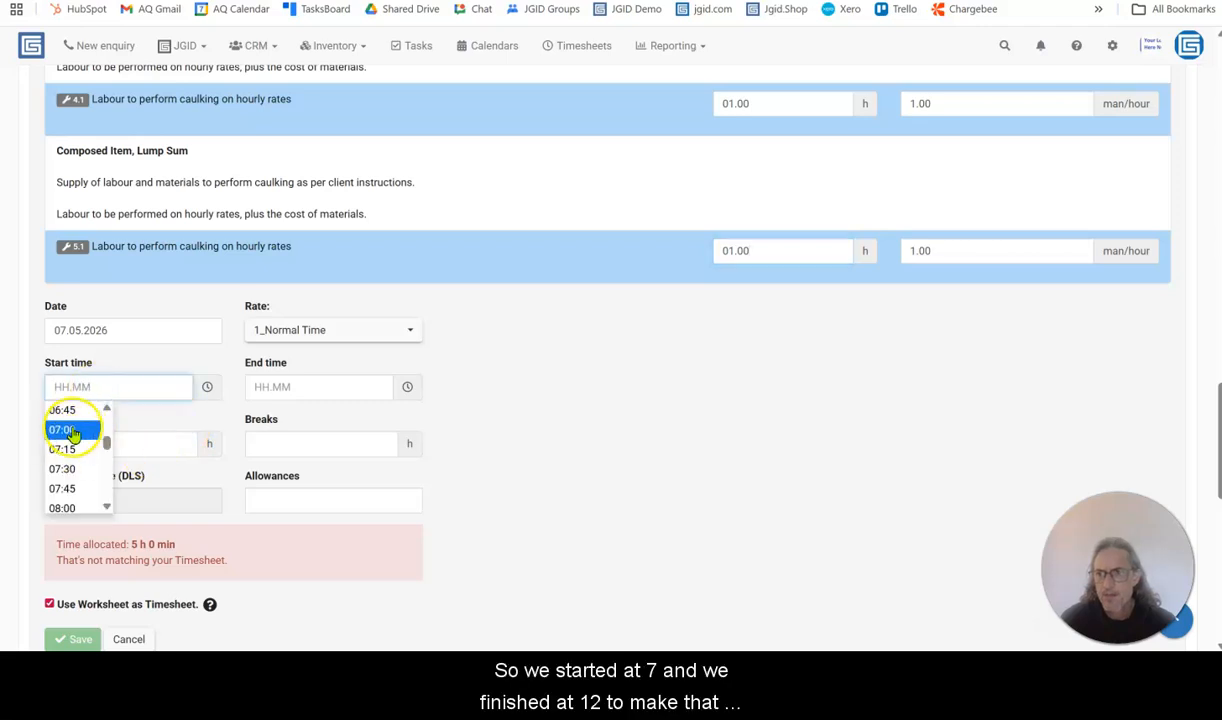
click(88, 431)
click(320, 387)
scroll(297, 440, down, 2)
scroll(297, 440, up, 2)
scroll(310, 448, down, 2)
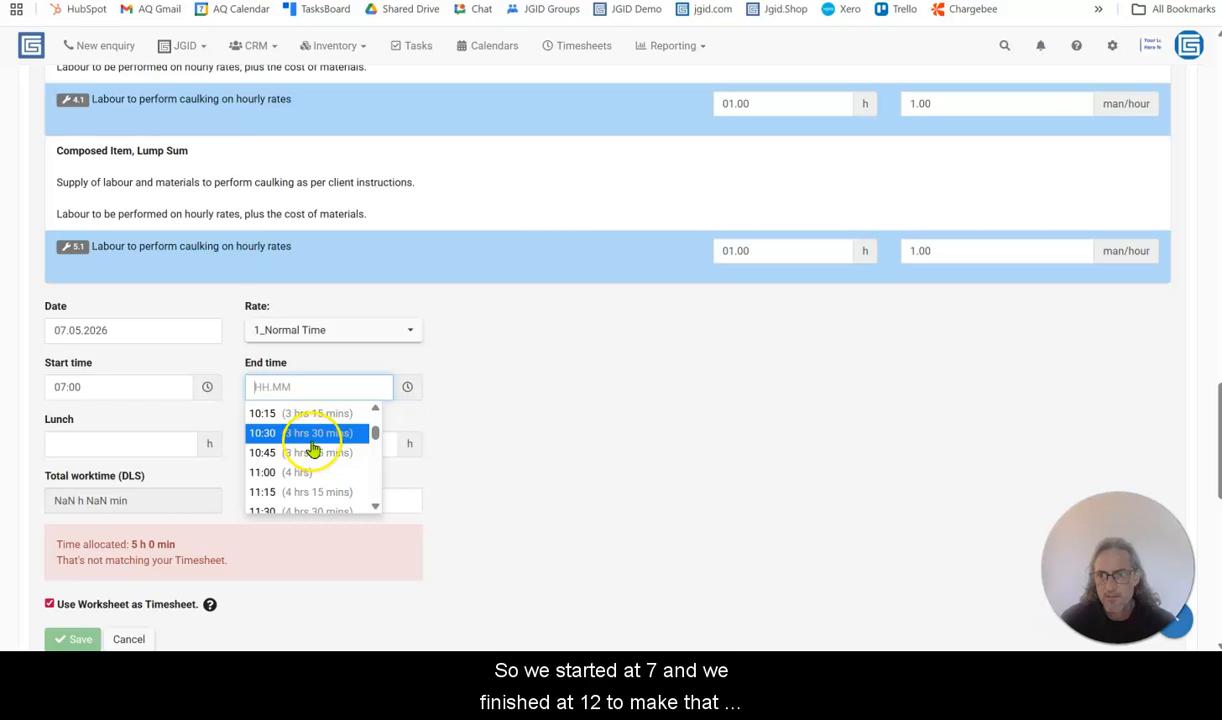
scroll(313, 450, down, 2)
click(300, 466)
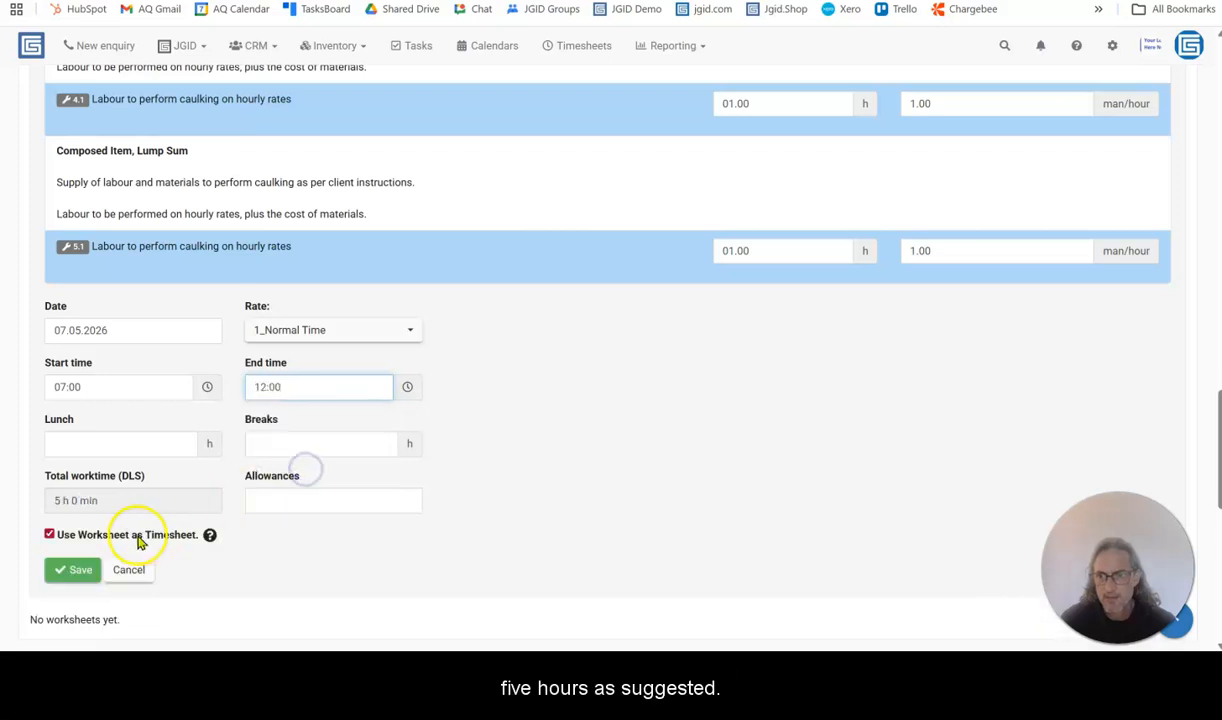
Save the 07:00 to 12:00 worksheet, postpone its DLS, and check the billable quantities in the job's item list
click(68, 567)
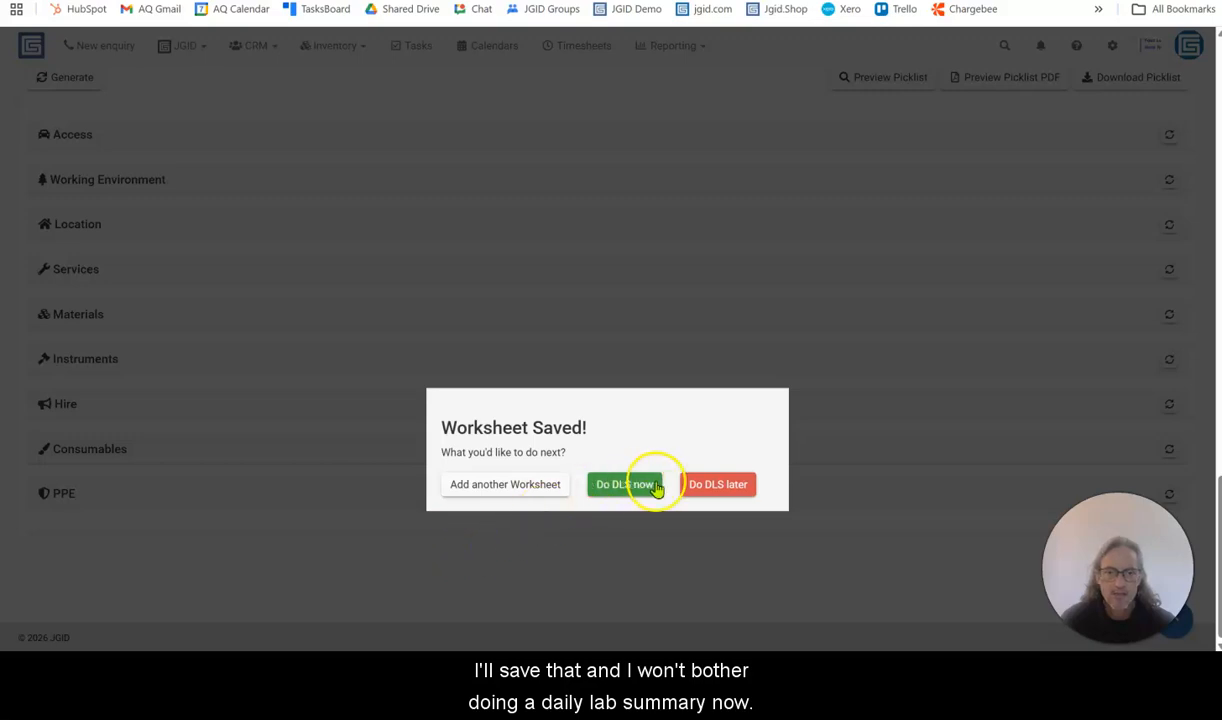
click(717, 485)
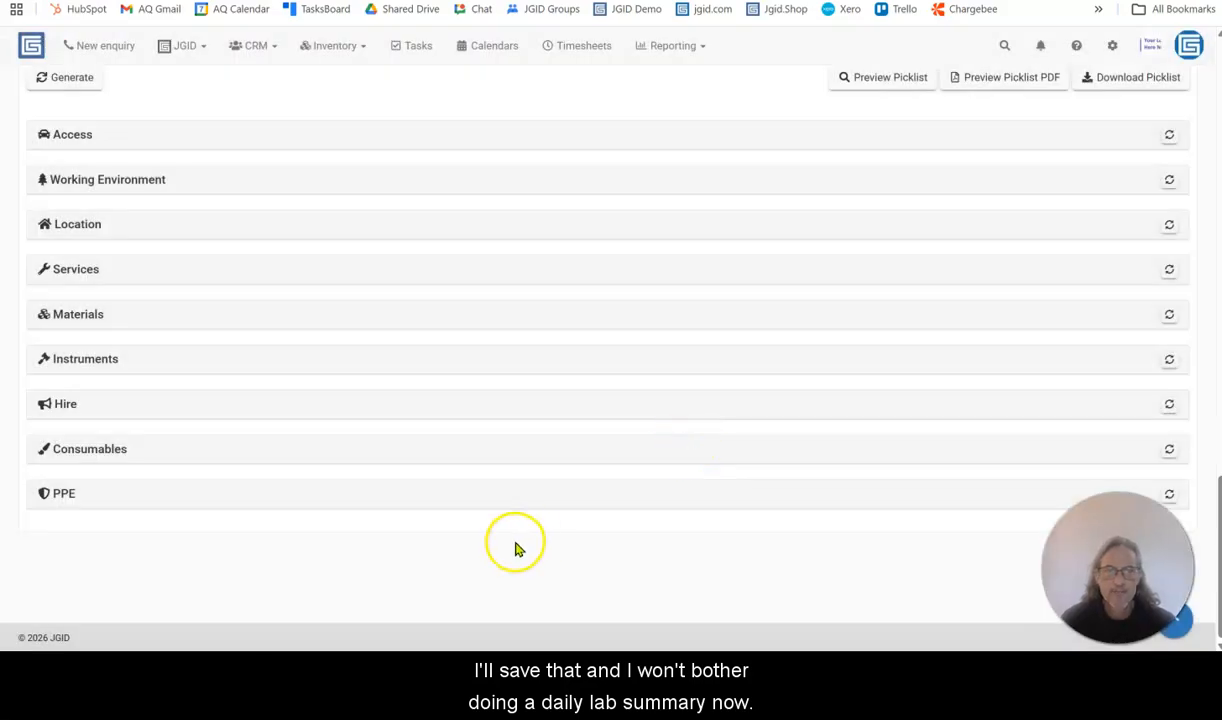
scroll(515, 548, up, 15)
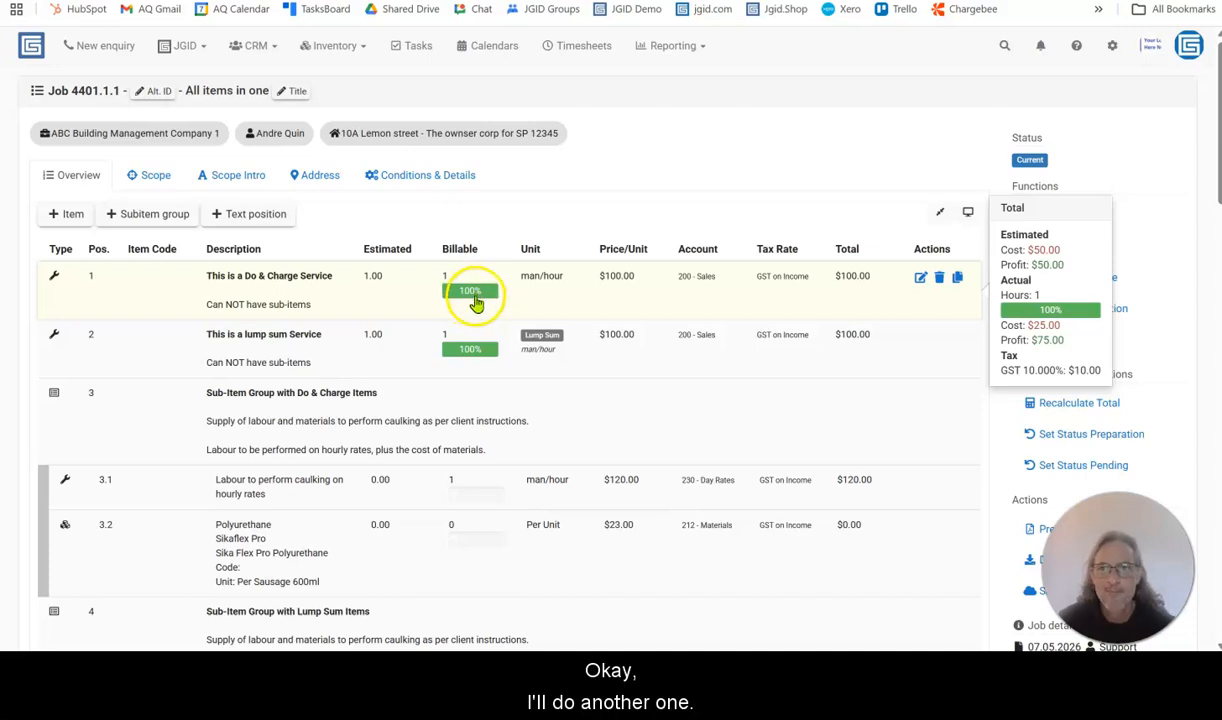
Create a second worksheet for the job and assign it to A-Team Demo
scroll(469, 405, down, 10)
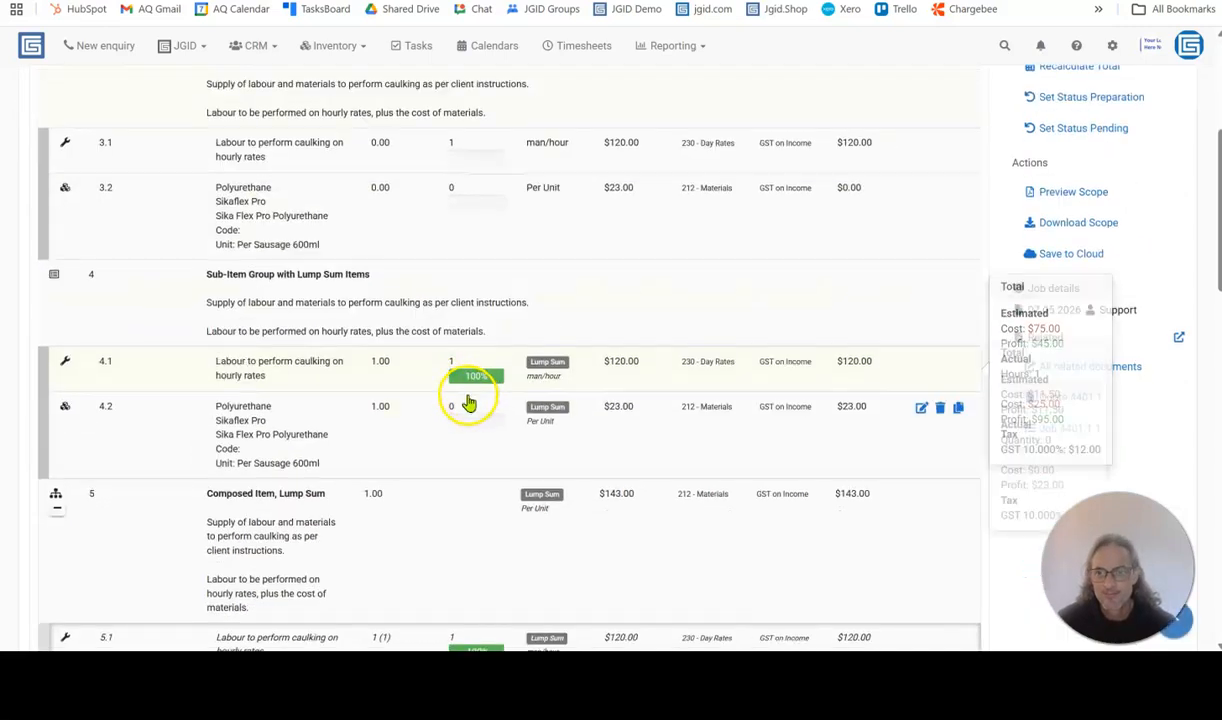
scroll(202, 360, down, 3)
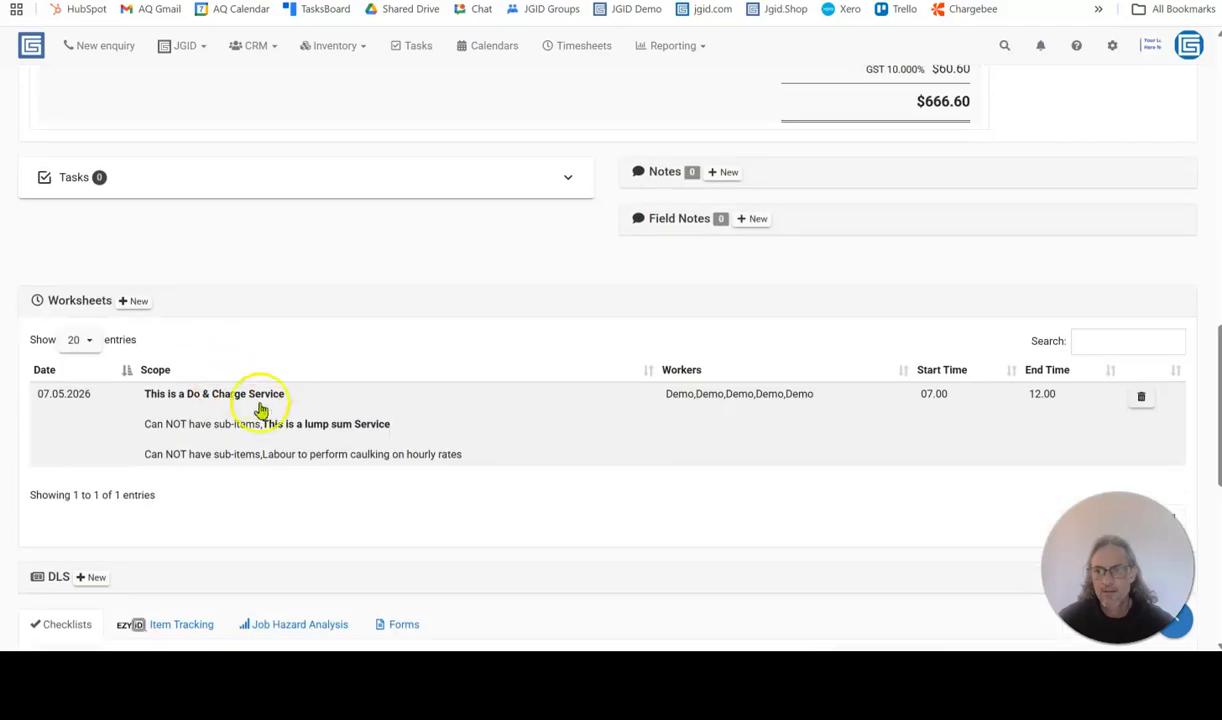
click(136, 302)
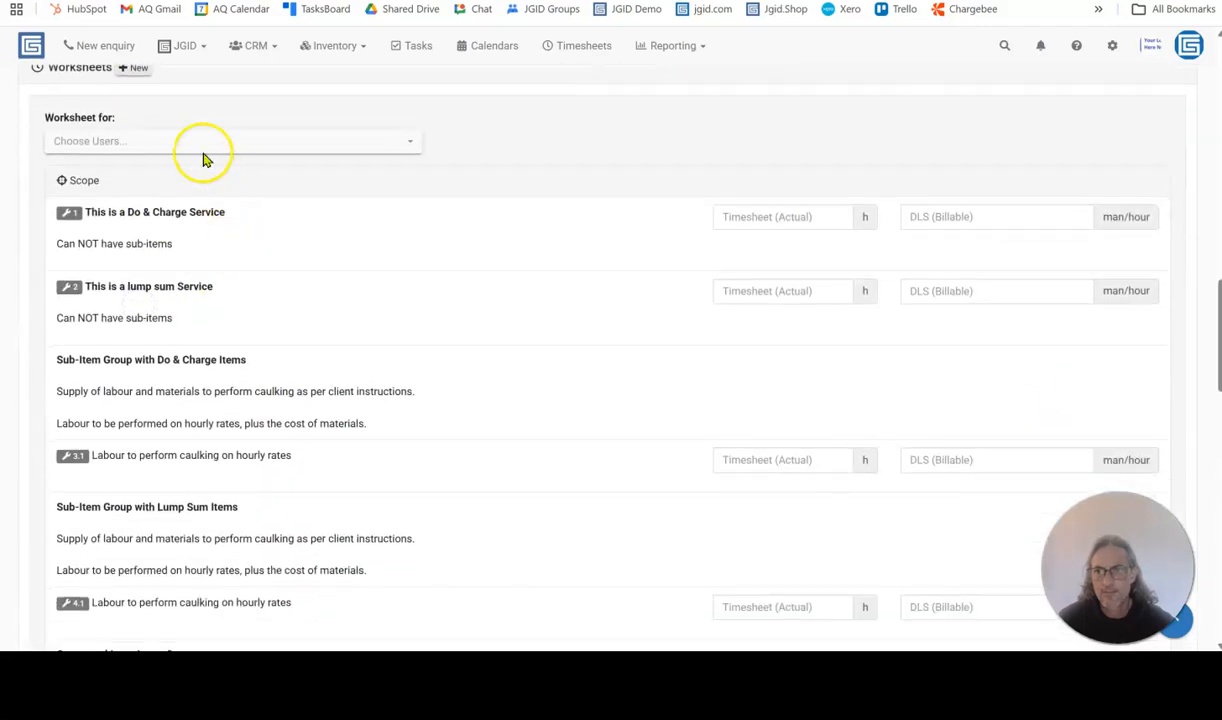
click(203, 149)
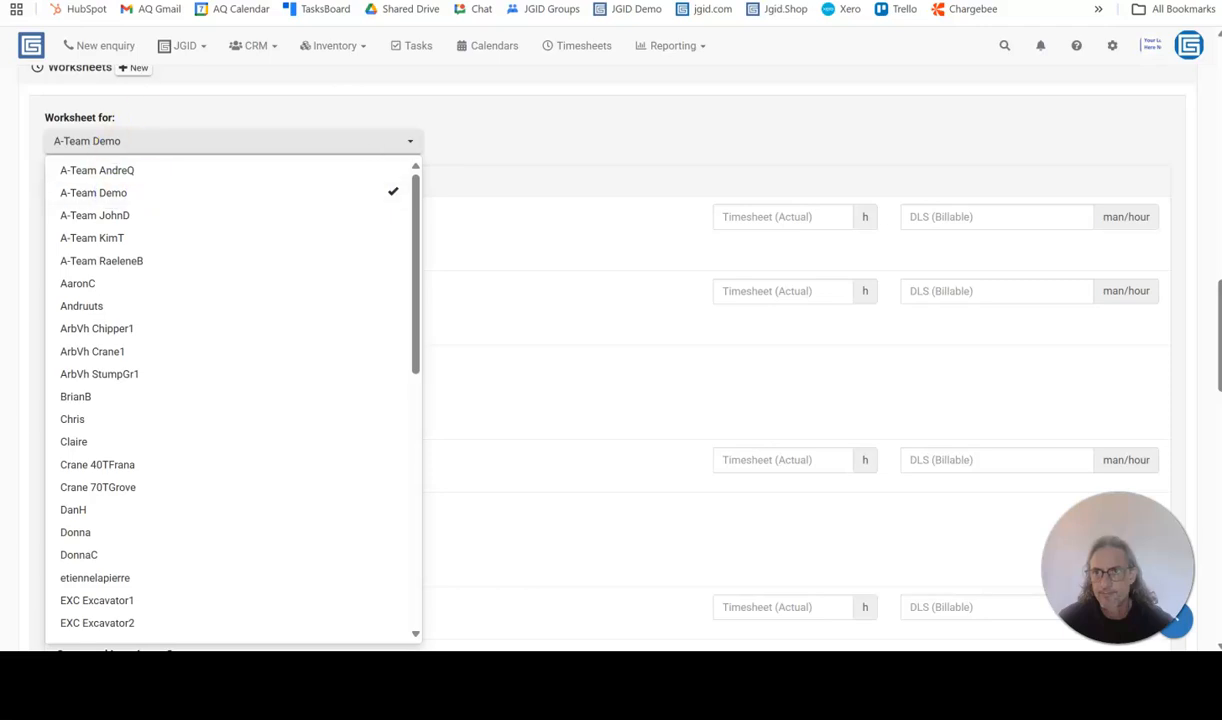
click(517, 141)
Enter 2 hours of actual timesheet time for items 1 and 2 in the second worksheet
click(776, 219)
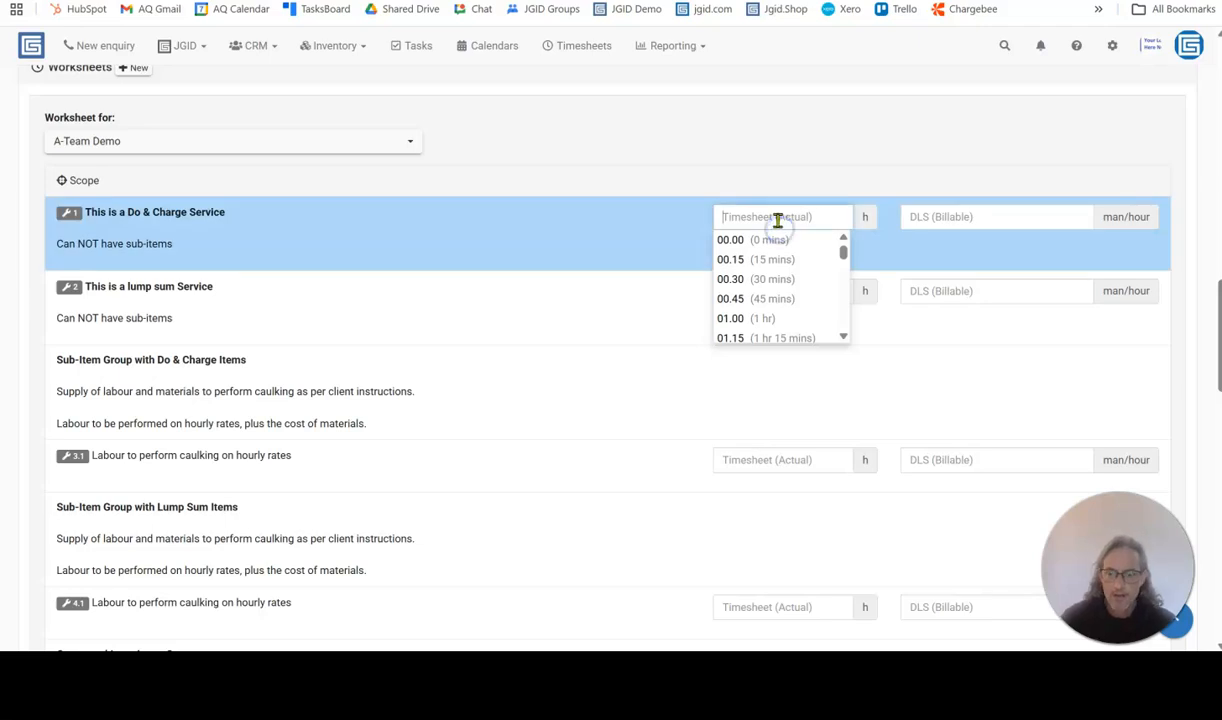
text(2)
click(776, 268)
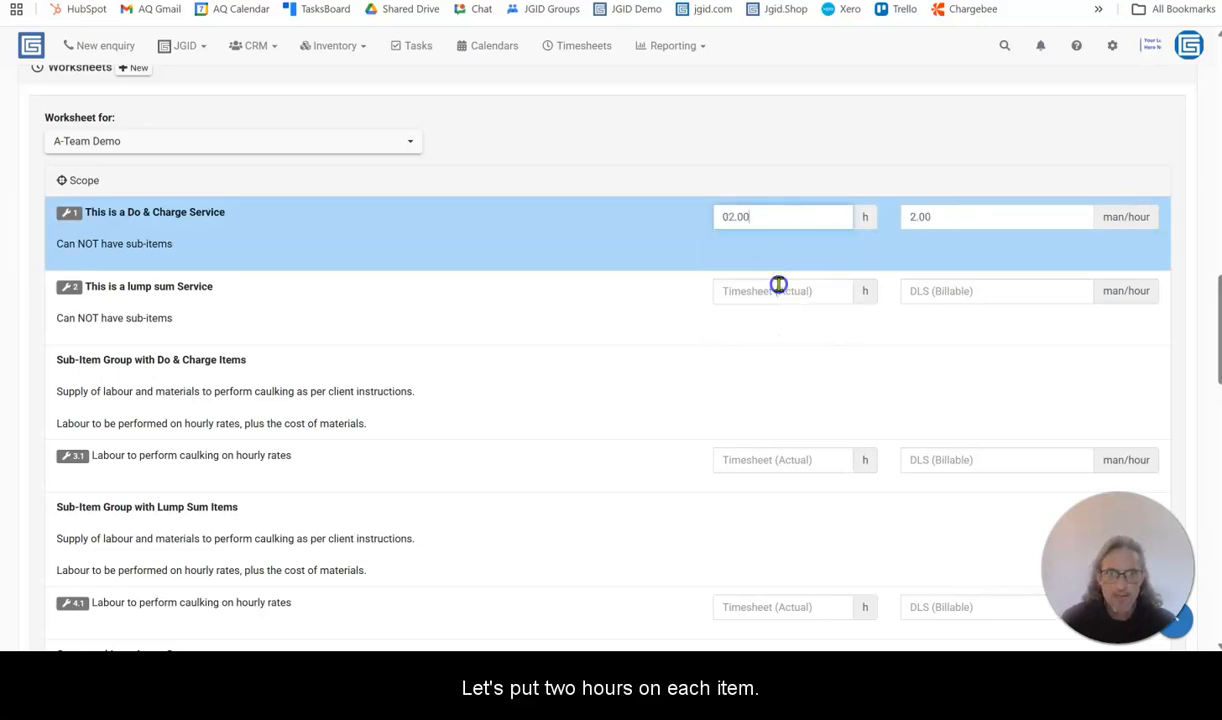
click(778, 289)
text(2)
click(734, 331)
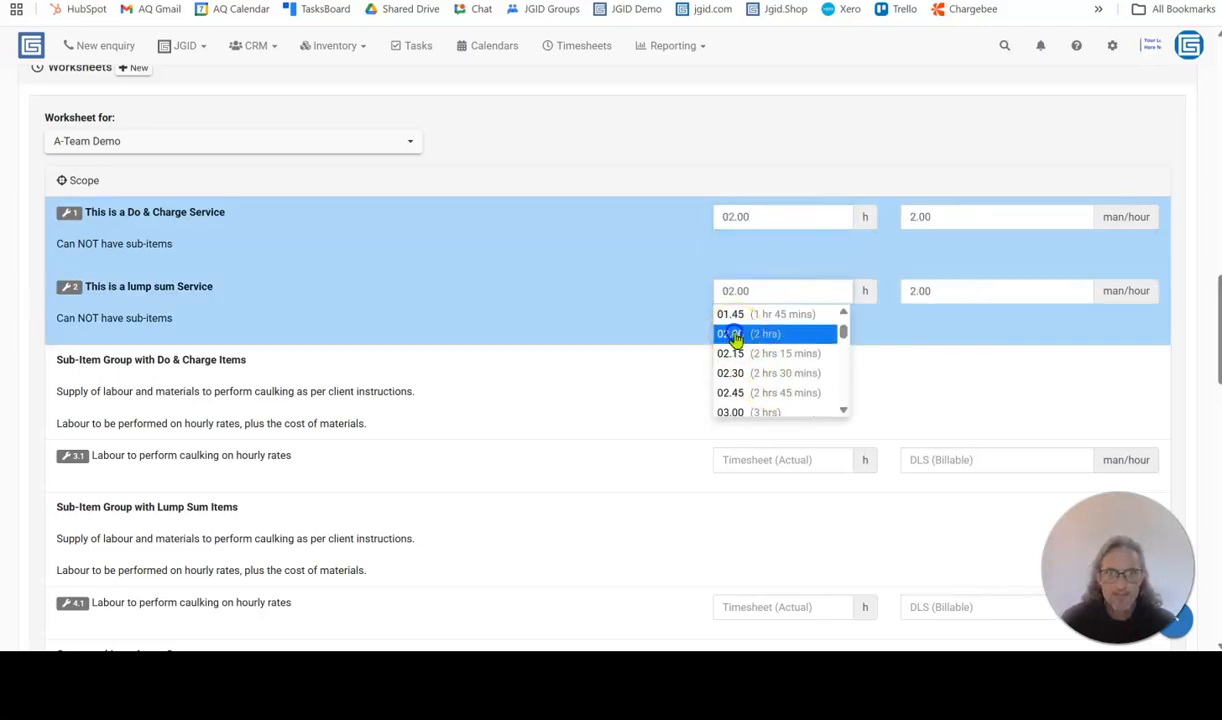
Enter 2 hours of actual timesheet time for each of the labour sub-items 3.1, 4.1 and 5.1
click(740, 455)
text(2)
click(726, 498)
scroll(770, 453, down, 3)
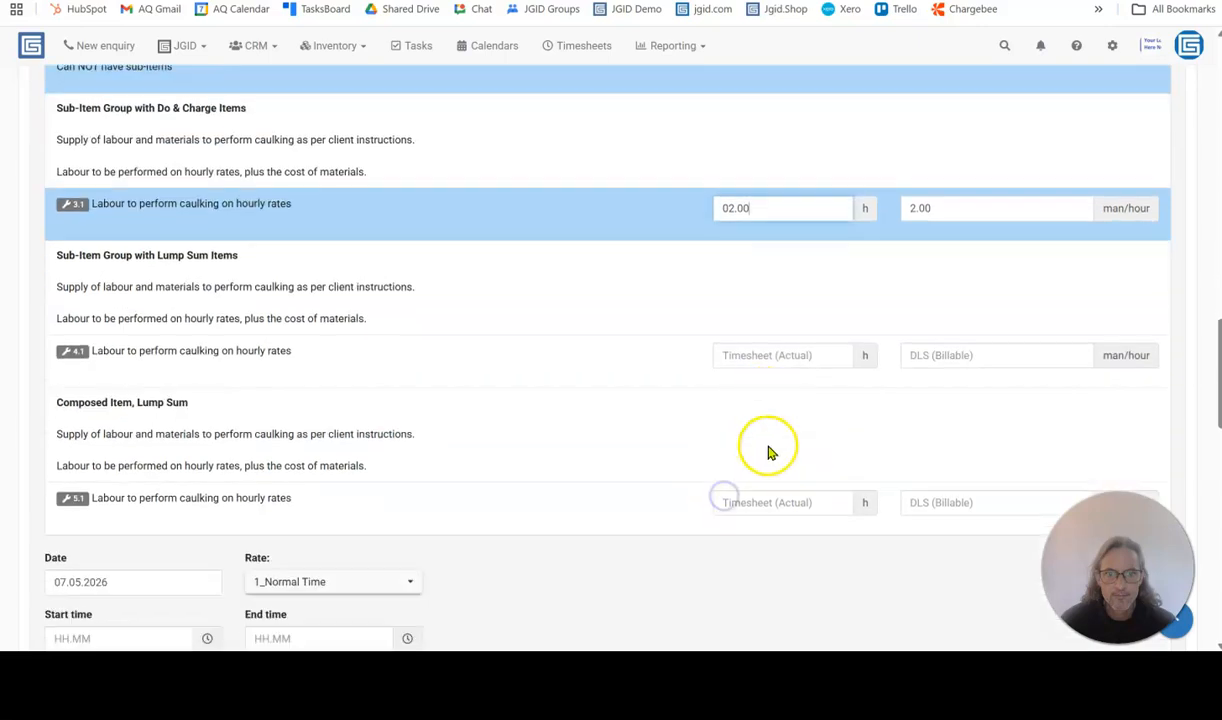
click(775, 355)
text(2)
click(754, 400)
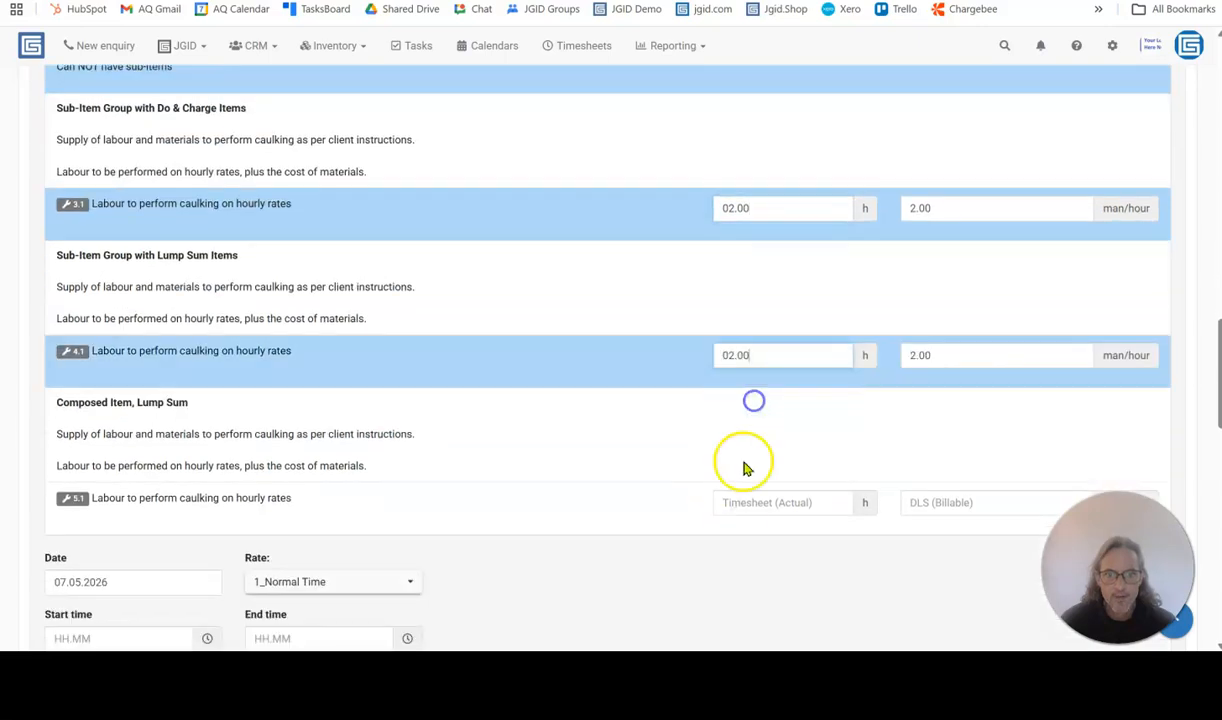
click(740, 502)
text(2)
click(750, 549)
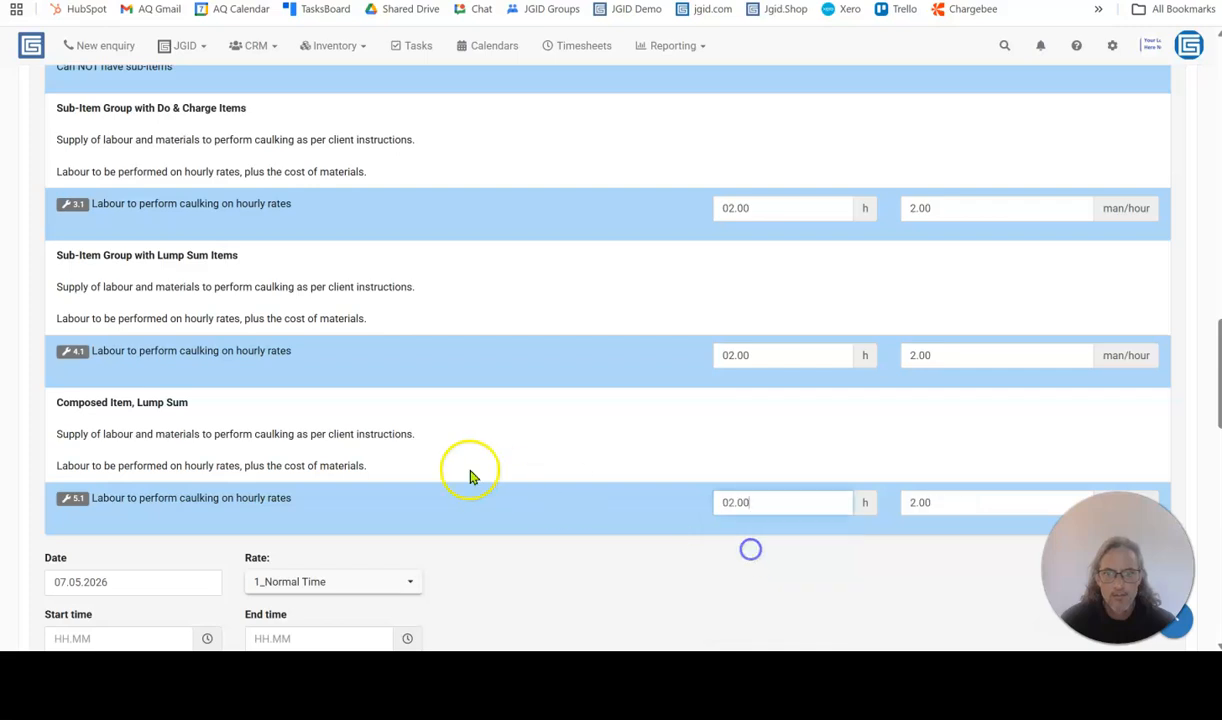
Set the second worksheet's start time to 07:00 and its end time to 17:00
scroll(470, 477, down, 2)
click(98, 470)
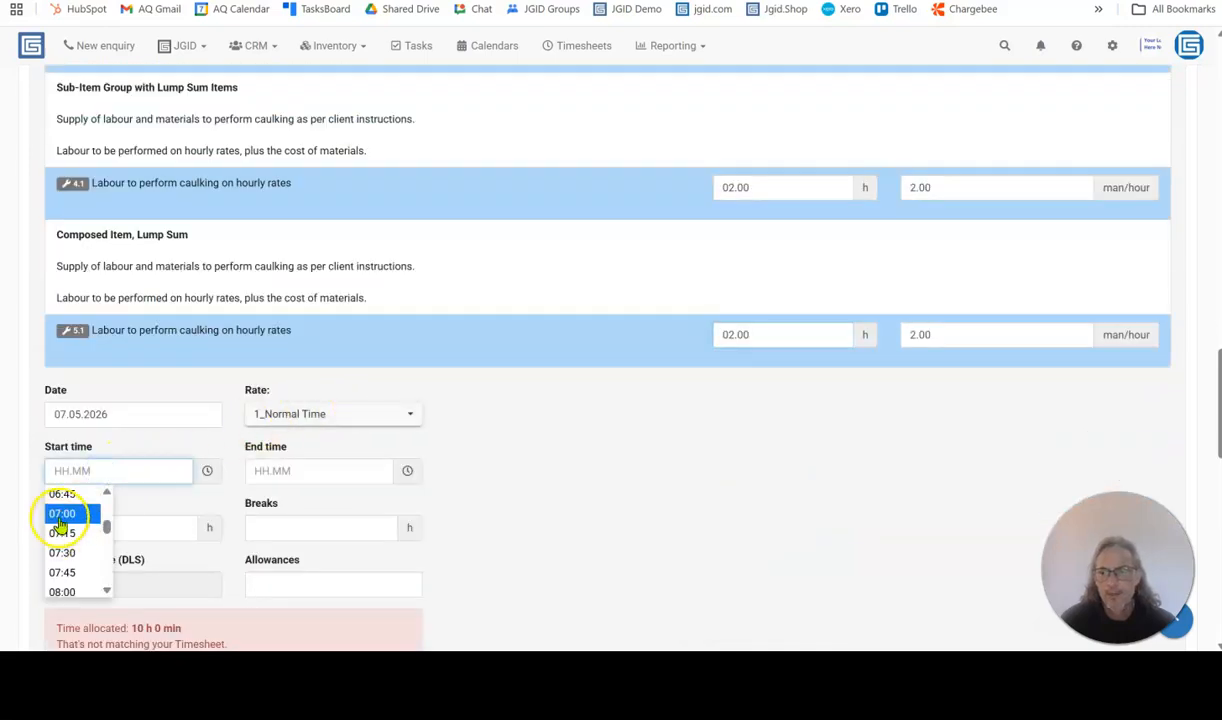
click(60, 514)
click(290, 468)
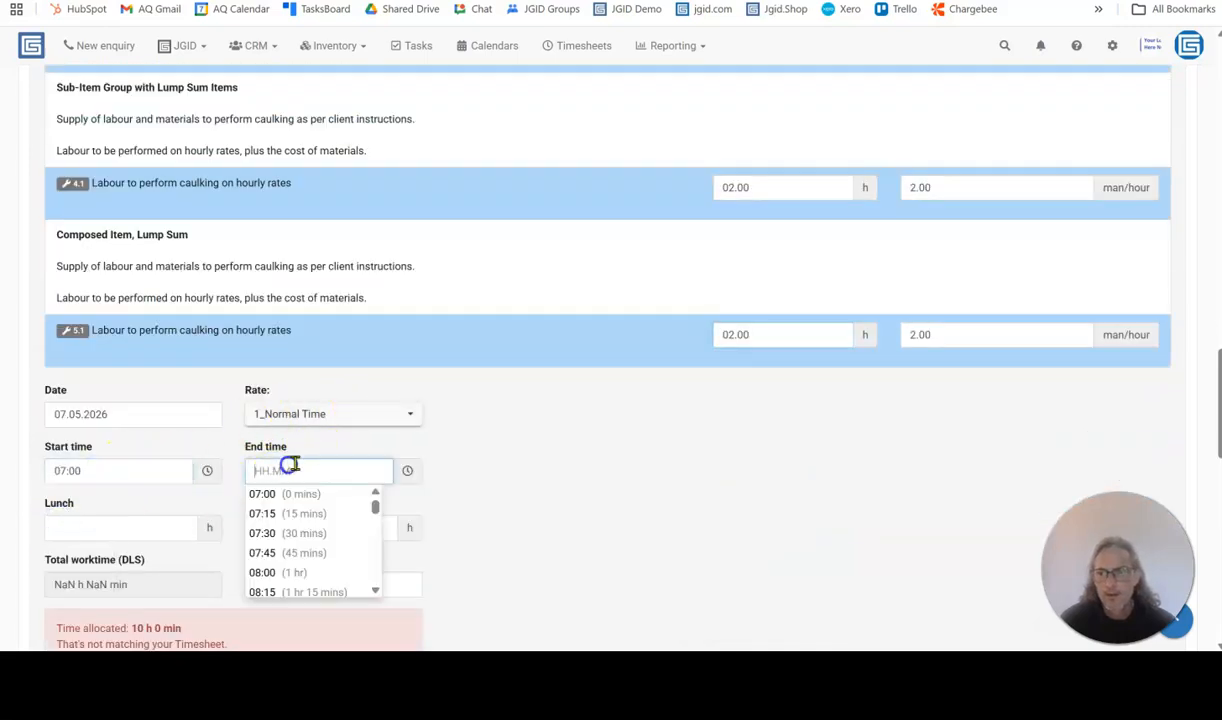
scroll(292, 458, down, 2)
scroll(314, 390, down, 5)
scroll(314, 390, down, 4)
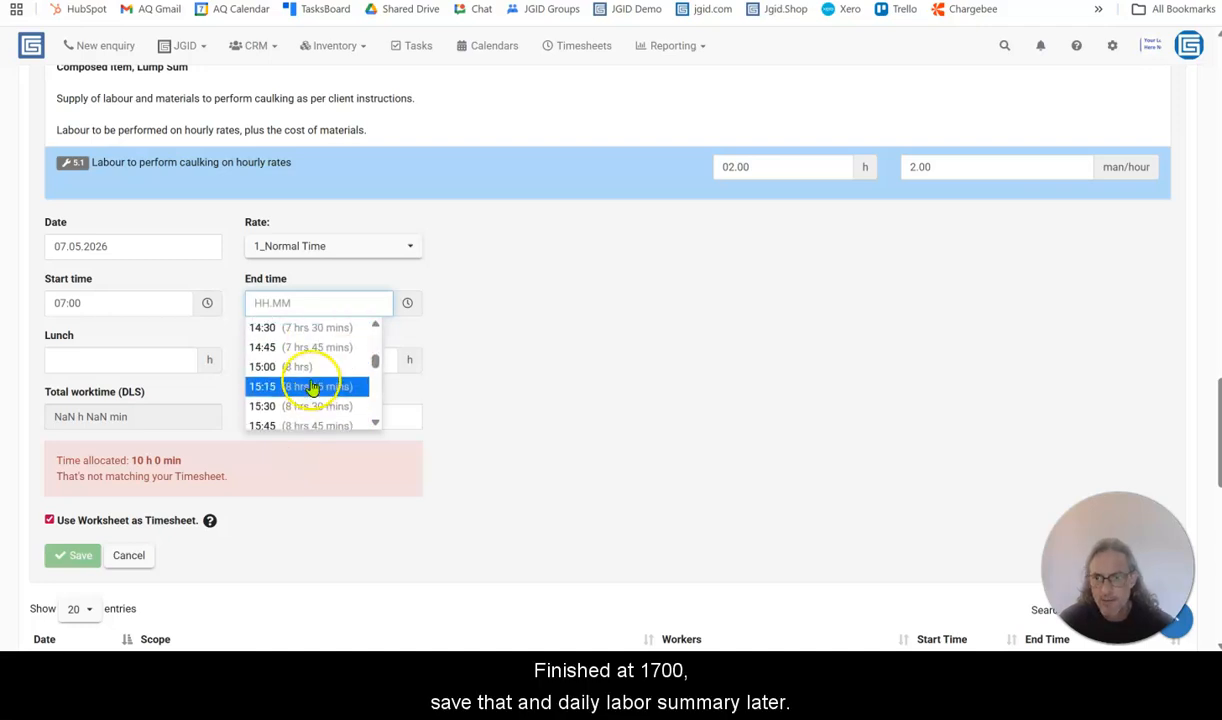
click(301, 360)
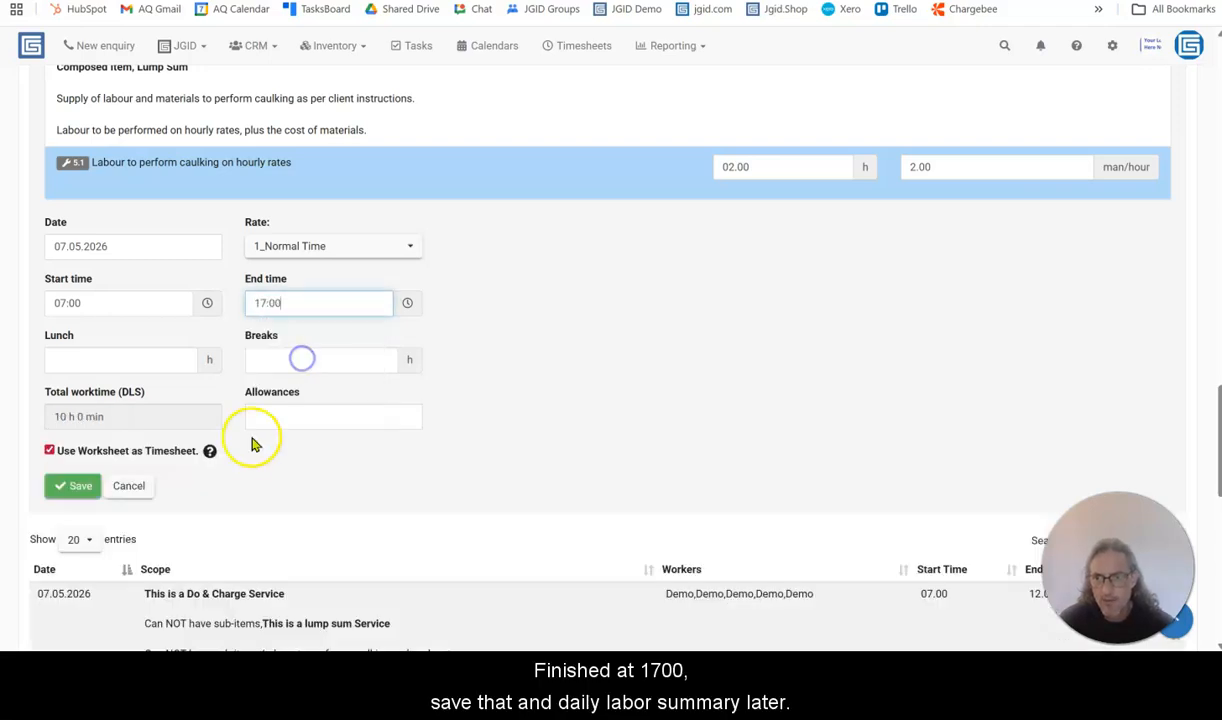
Save the second worksheet, postpone its DLS, and return to the job's item list
click(67, 488)
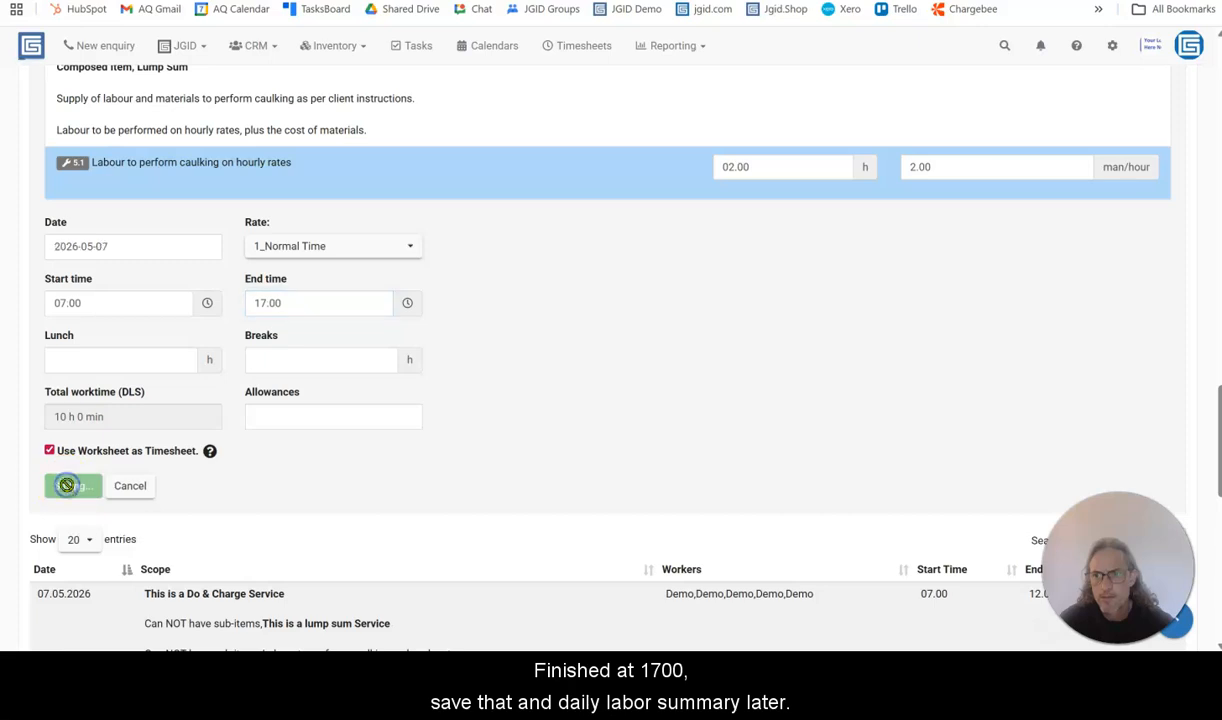
click(716, 332)
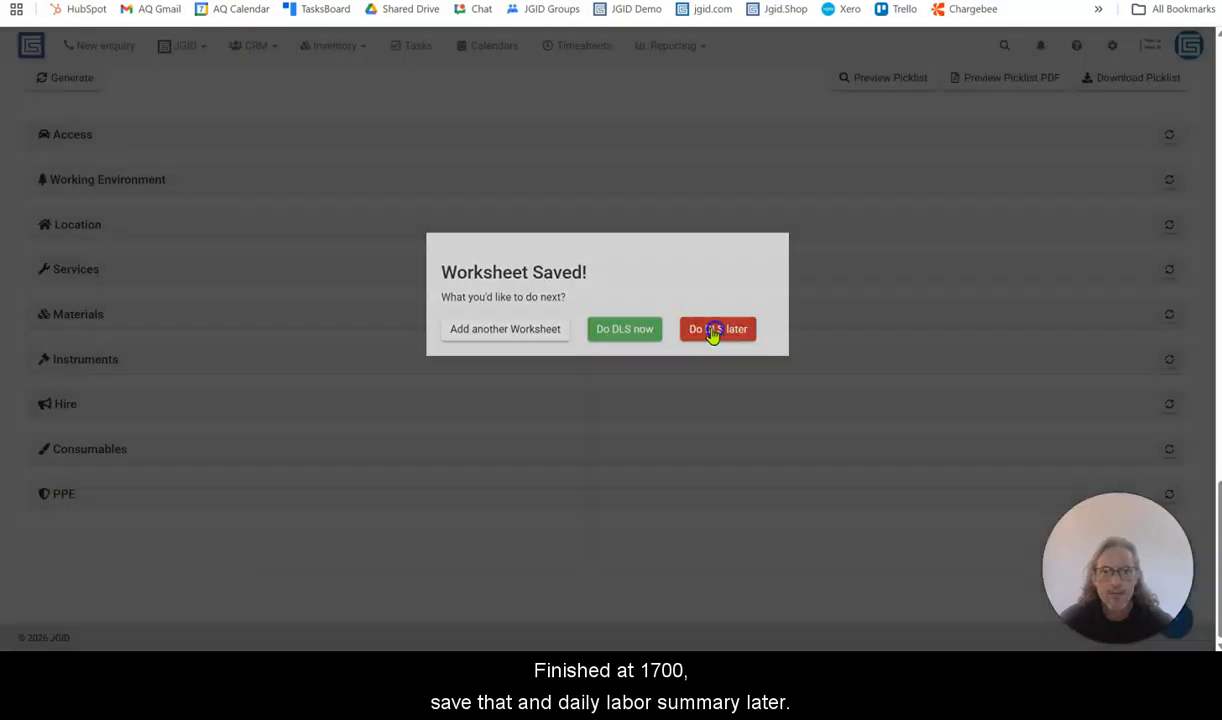
scroll(445, 372, up, 17)
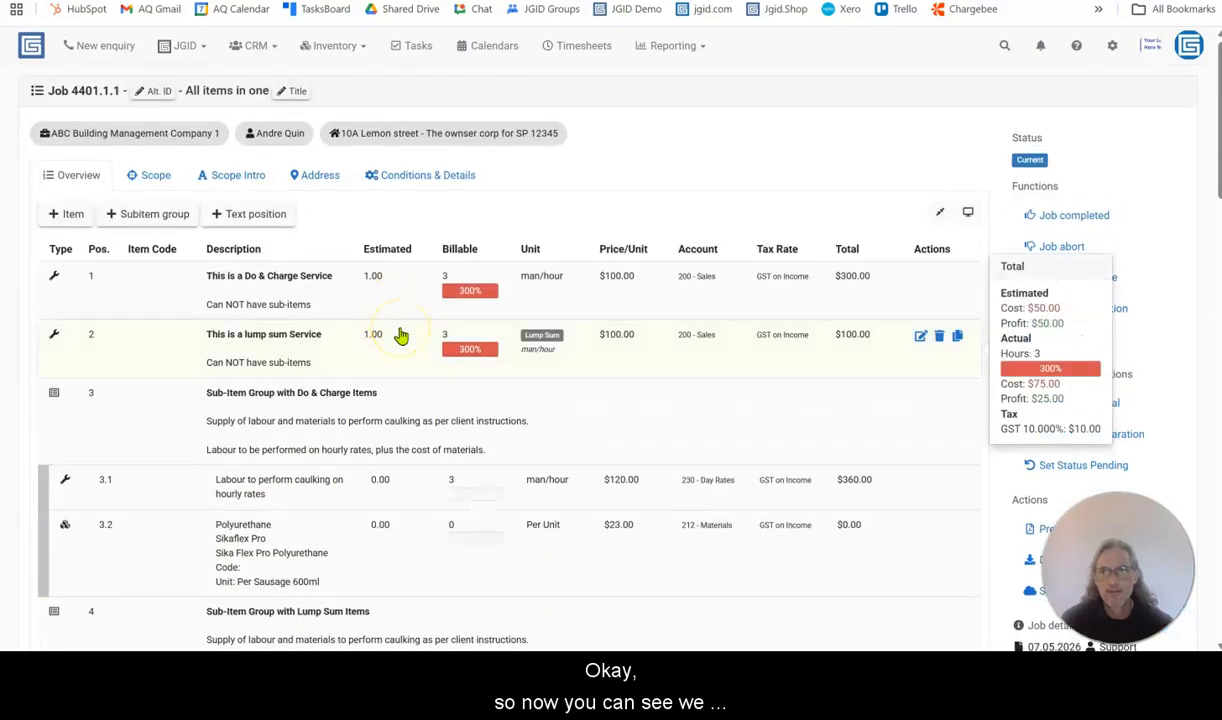
Set the quantity of the do & charge labour sub-item 3.1 to 3 and save the item
mouse_move(390, 306)
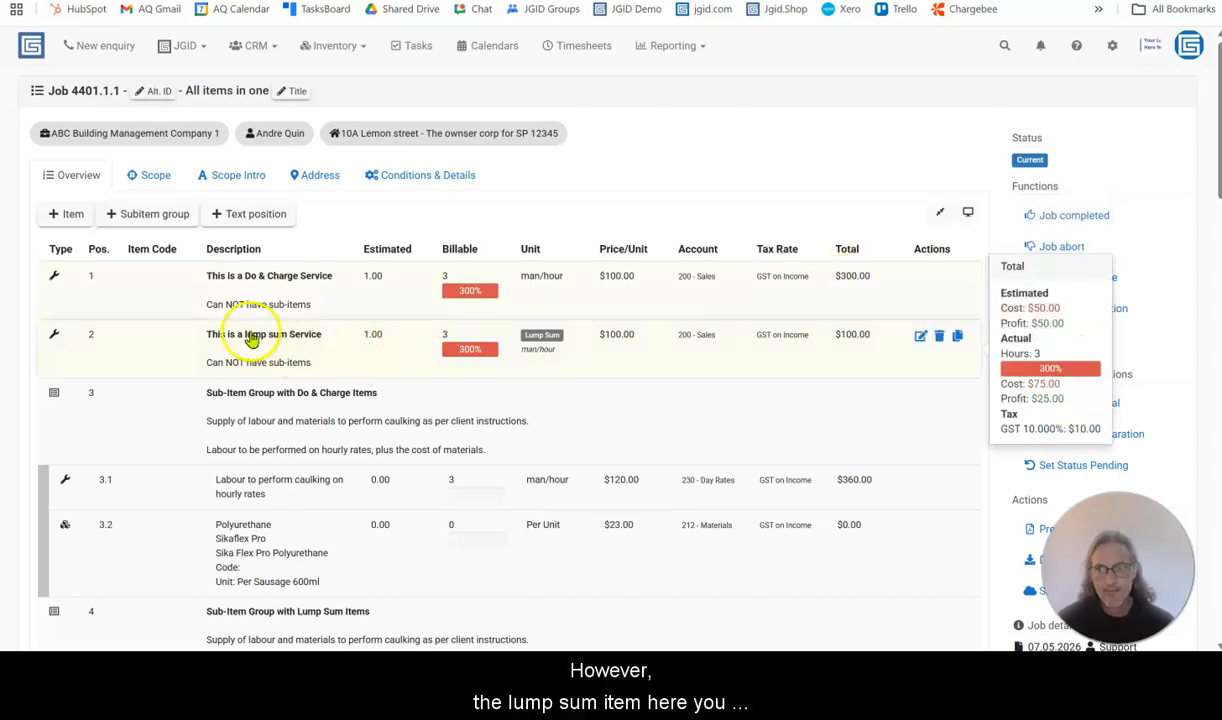
click(375, 342)
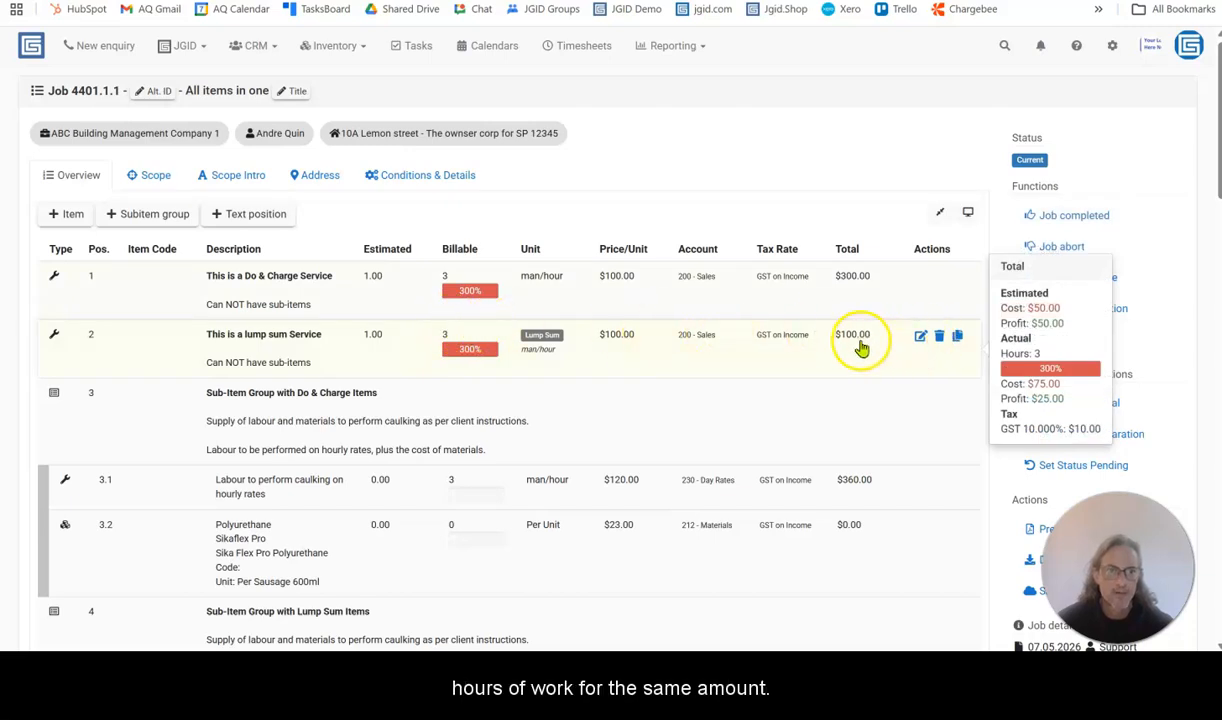
scroll(383, 371, down, 1)
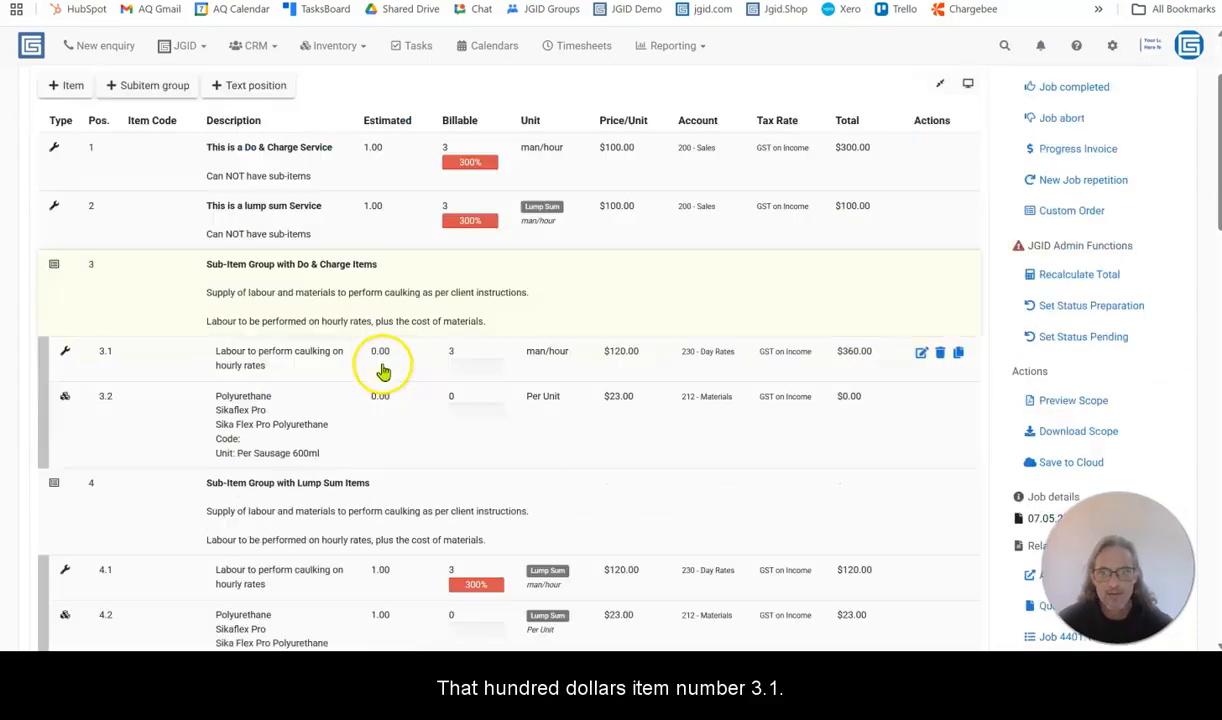
scroll(383, 371, down, 1)
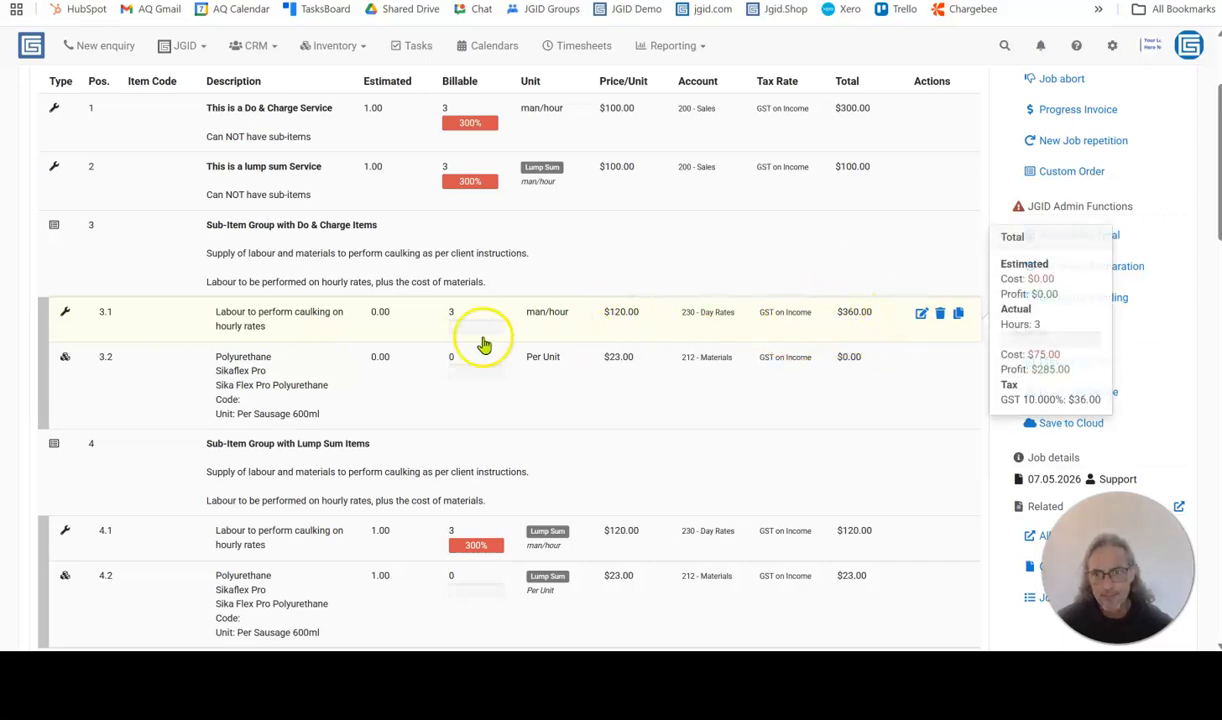
click(415, 325)
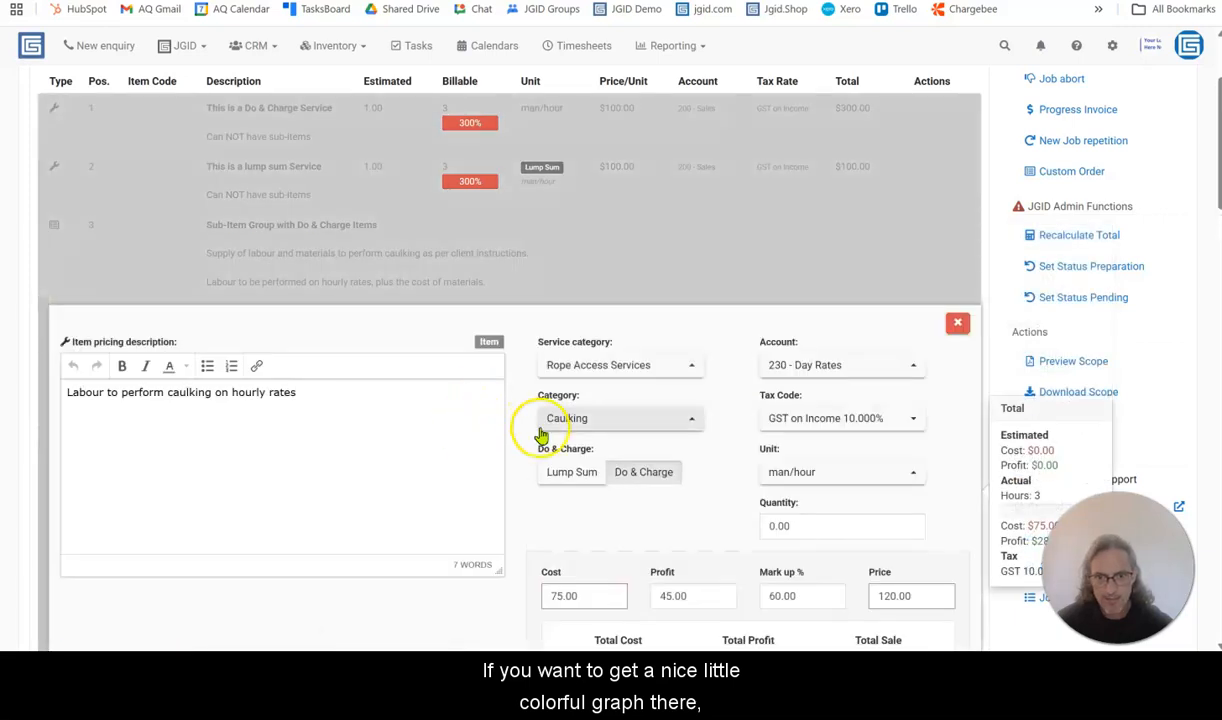
scroll(532, 415, down, 3)
scroll(558, 452, down, 1)
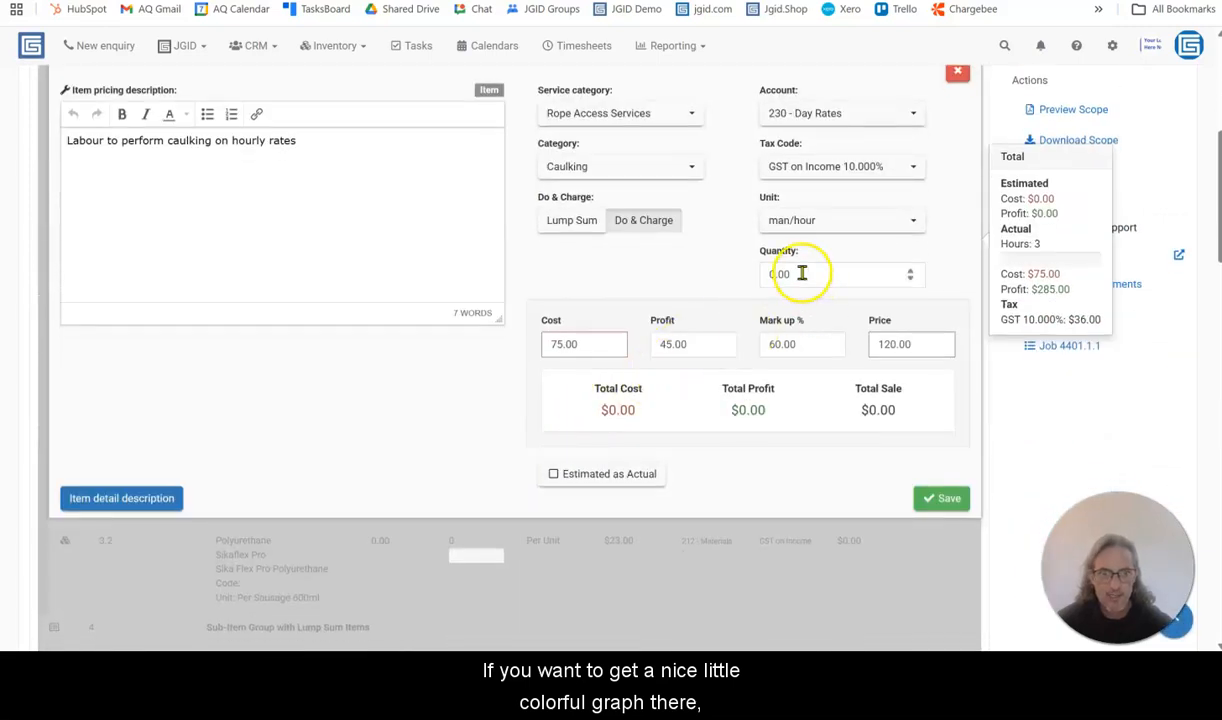
drag(801, 273, 762, 272)
text(3)
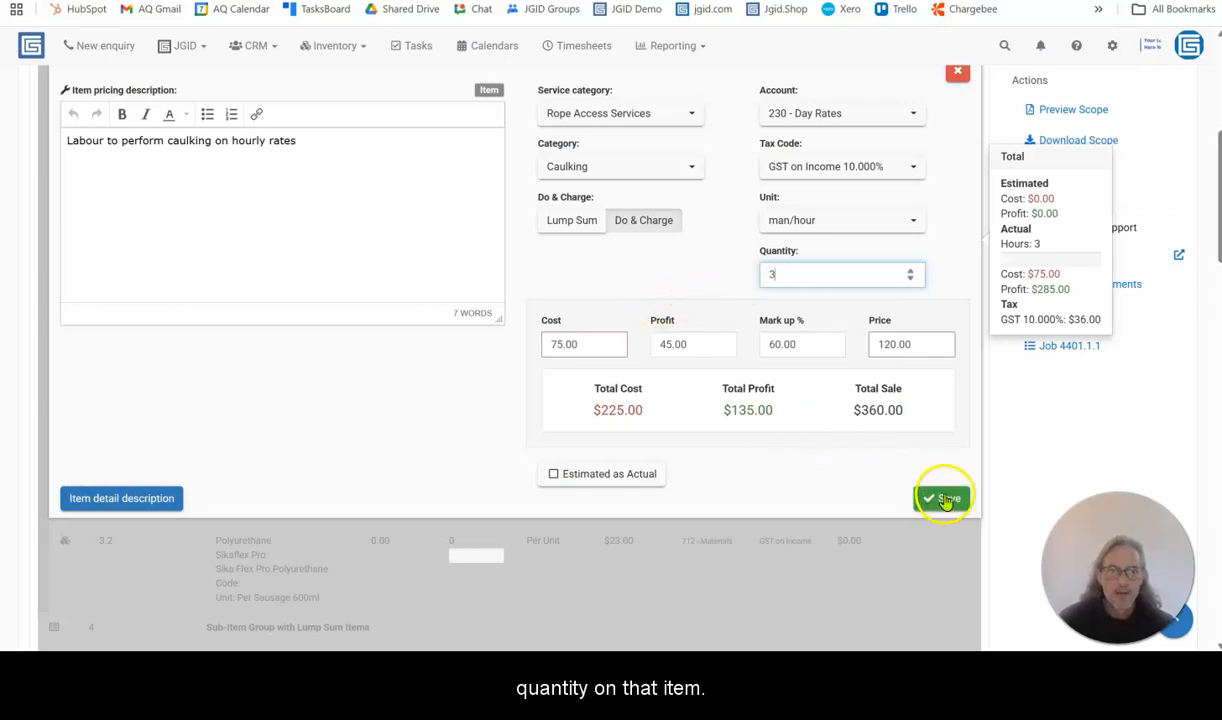
click(941, 497)
Compare the estimated and billable hours of labour sub-items 3.1, 4.1 and 5.1 in the job's item list
scroll(342, 344, up, 1)
mouse_move(404, 245)
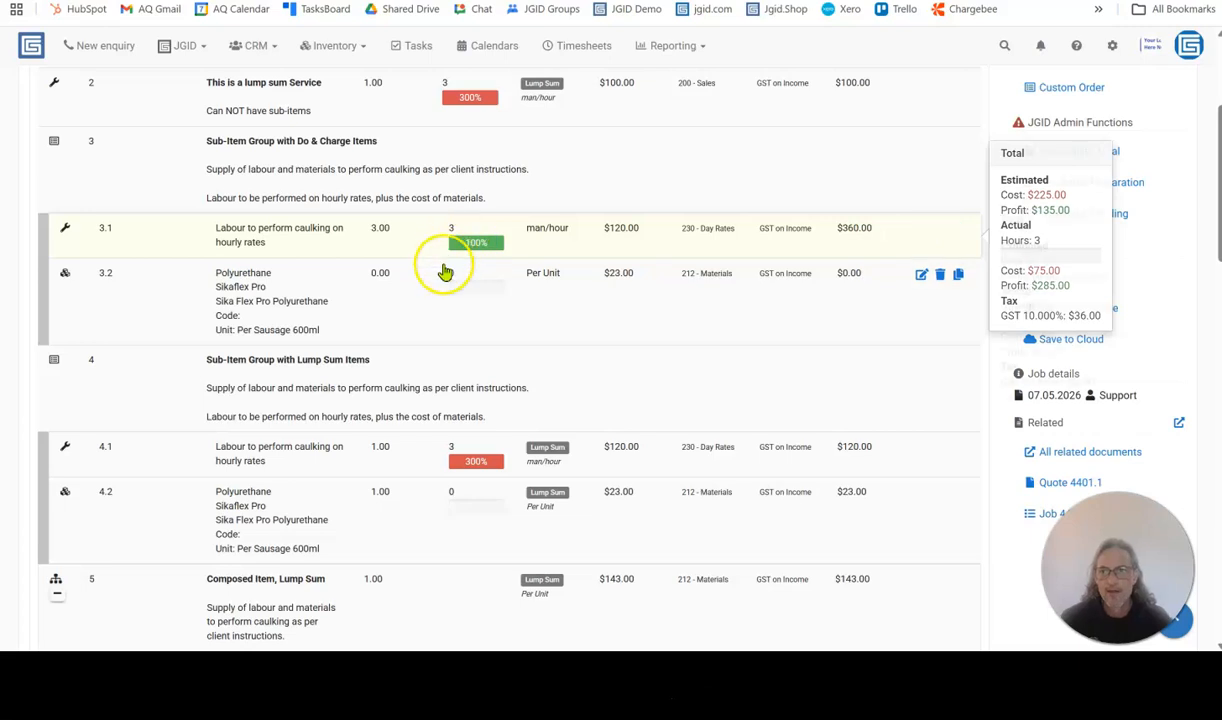
scroll(400, 340, down, 1)
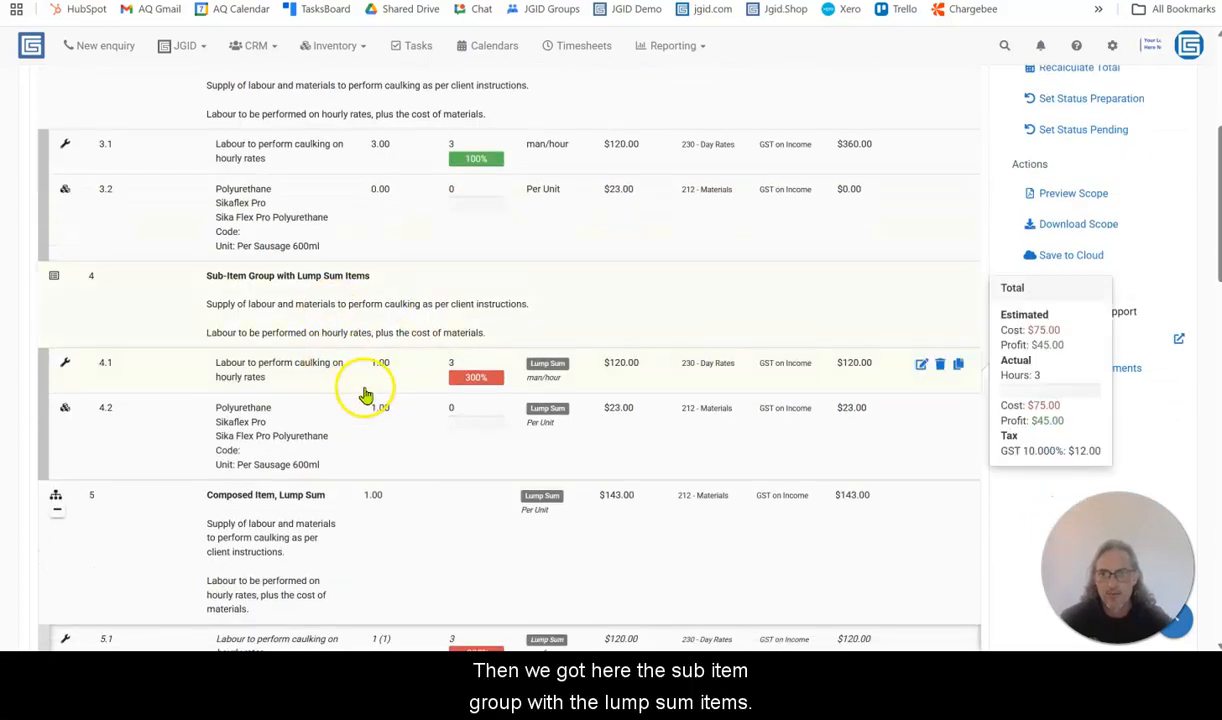
click(377, 374)
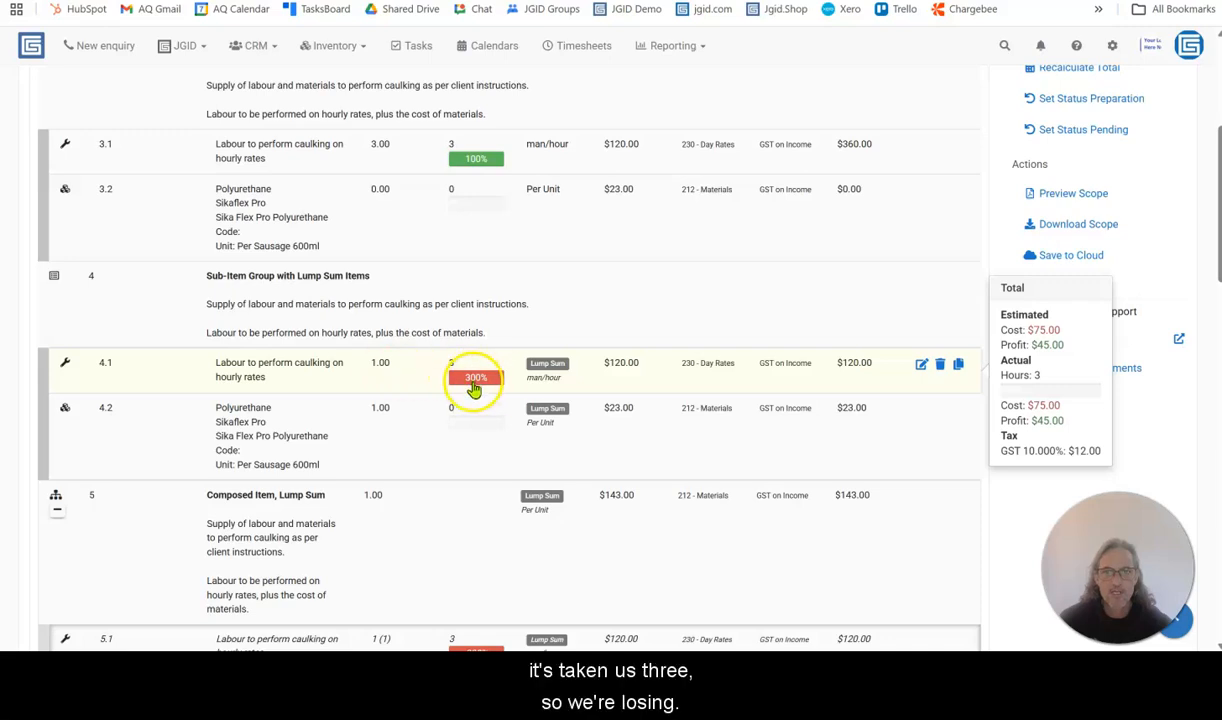
scroll(479, 388, down, 3)
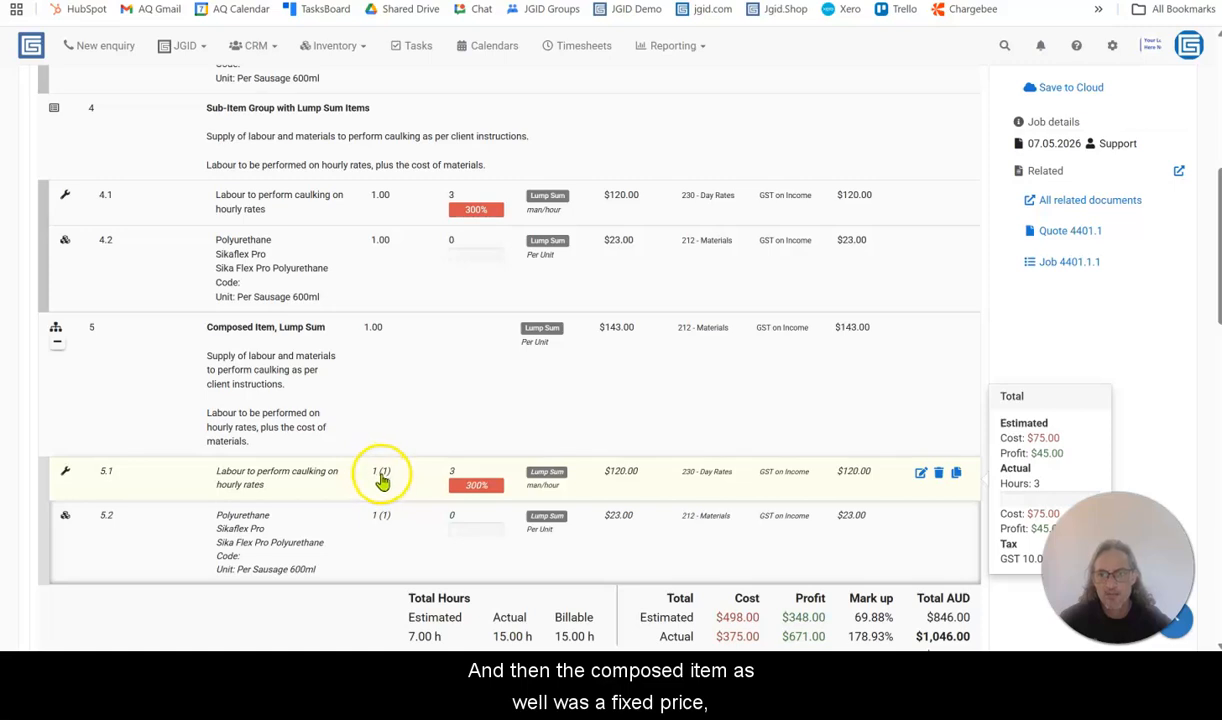
click(379, 475)
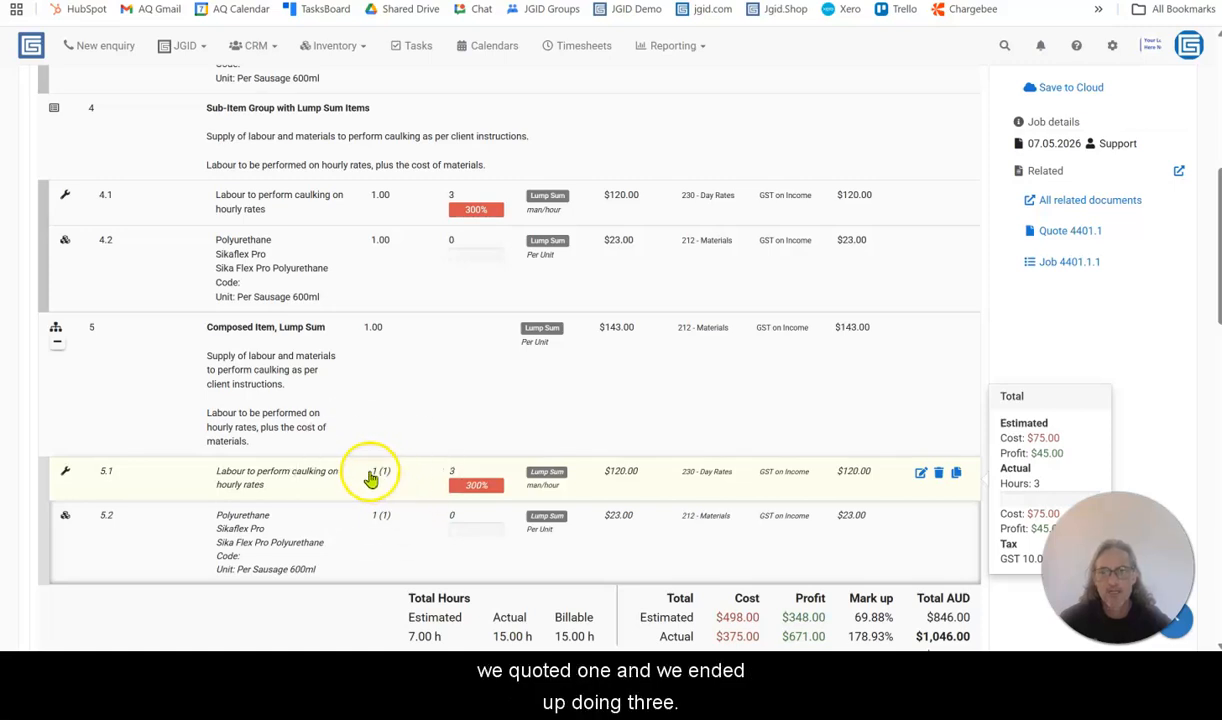
click(456, 480)
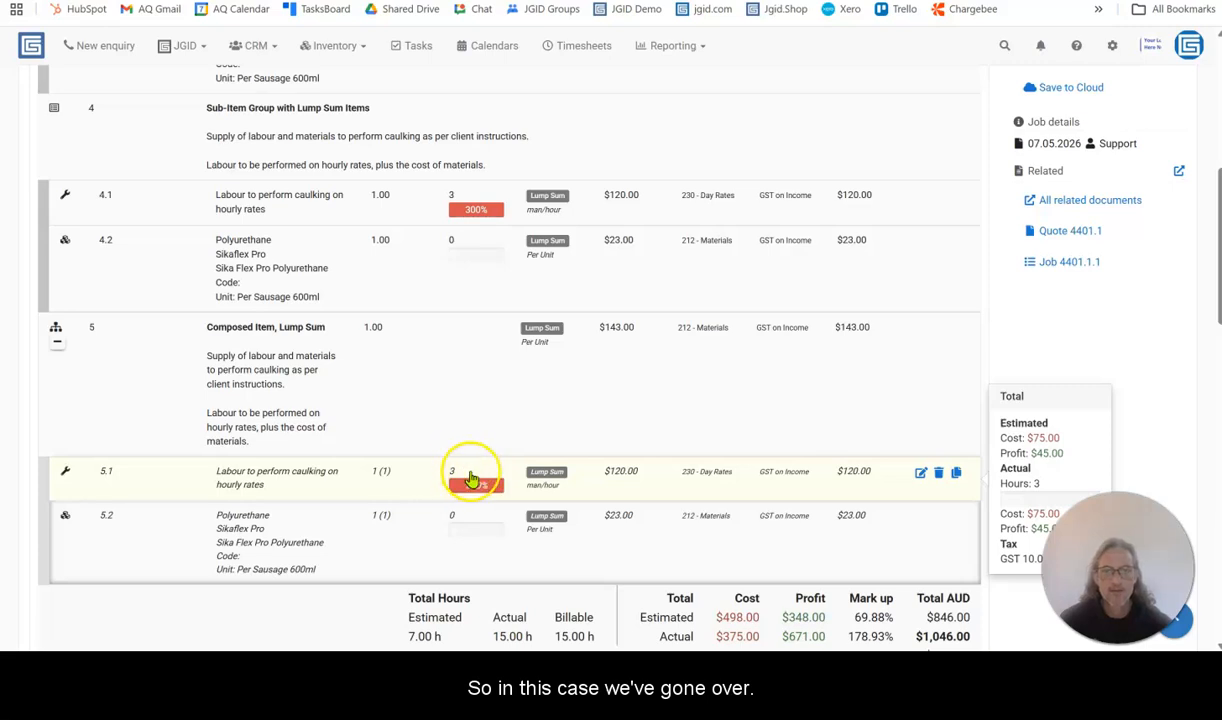
Mark the job as completed and go to its invoice
scroll(791, 428, up, 5)
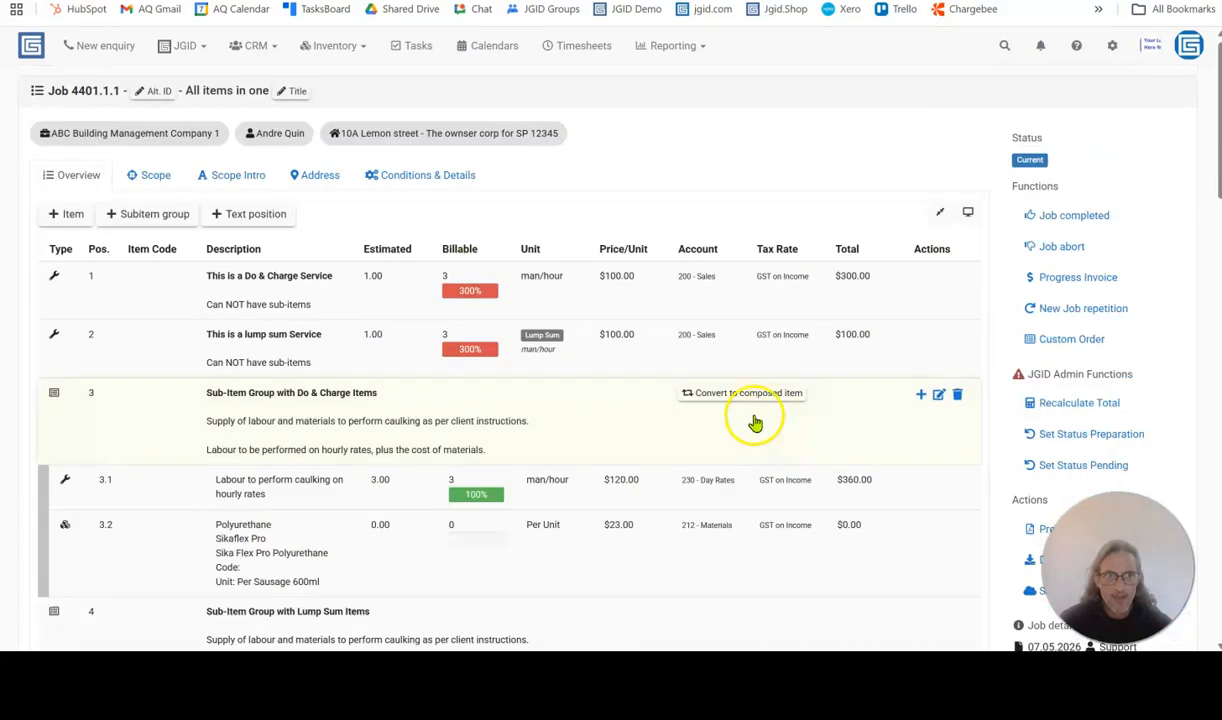
click(1068, 220)
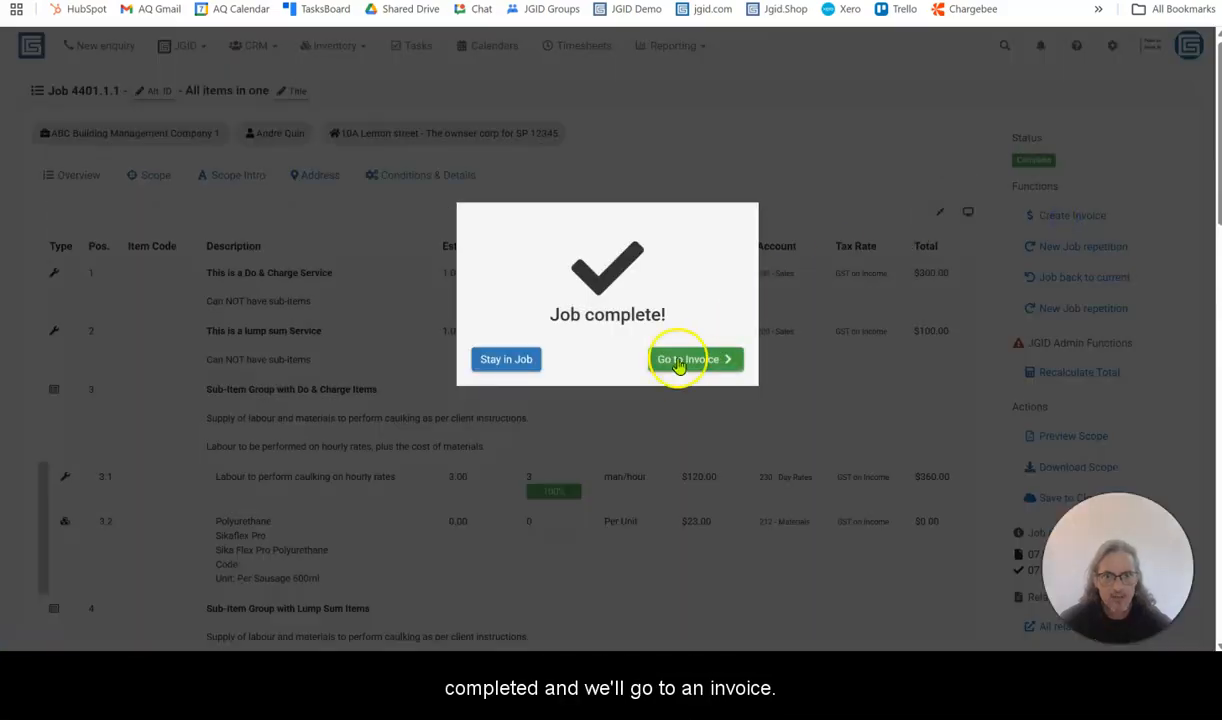
click(679, 362)
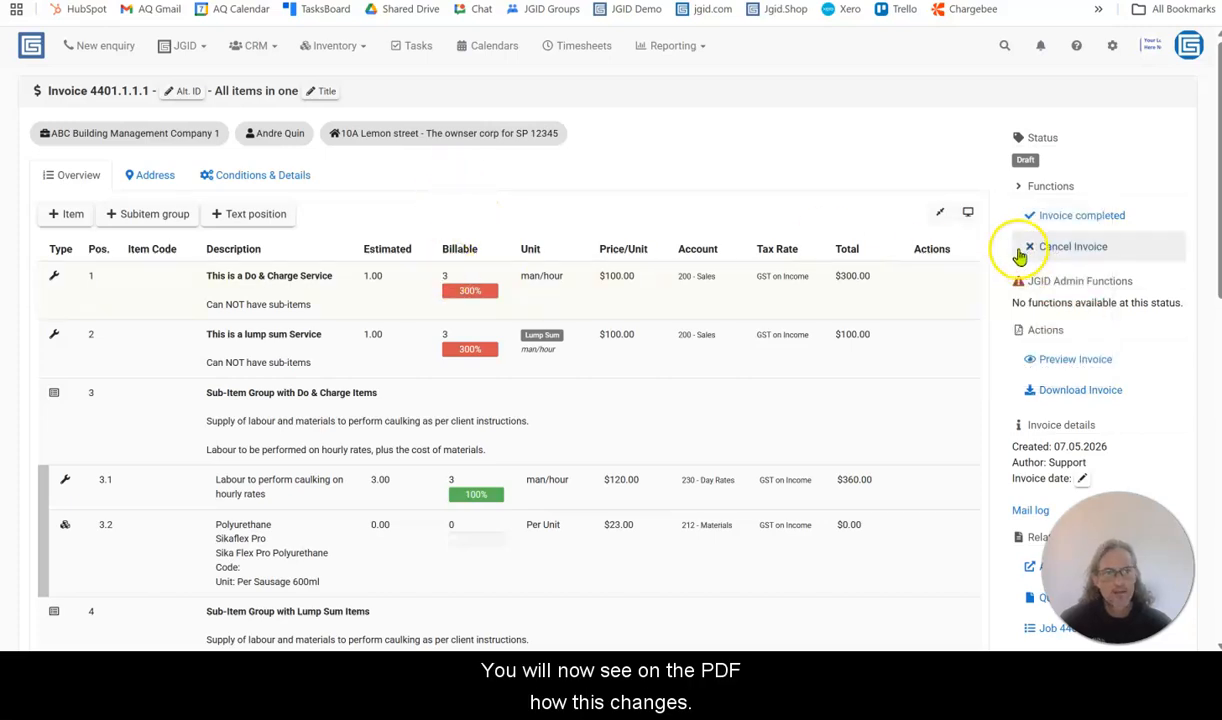
Preview the invoice and check the quantities, prices and totals of do & charge items 1 and 3.1, including item 3's subtotal
click(1078, 359)
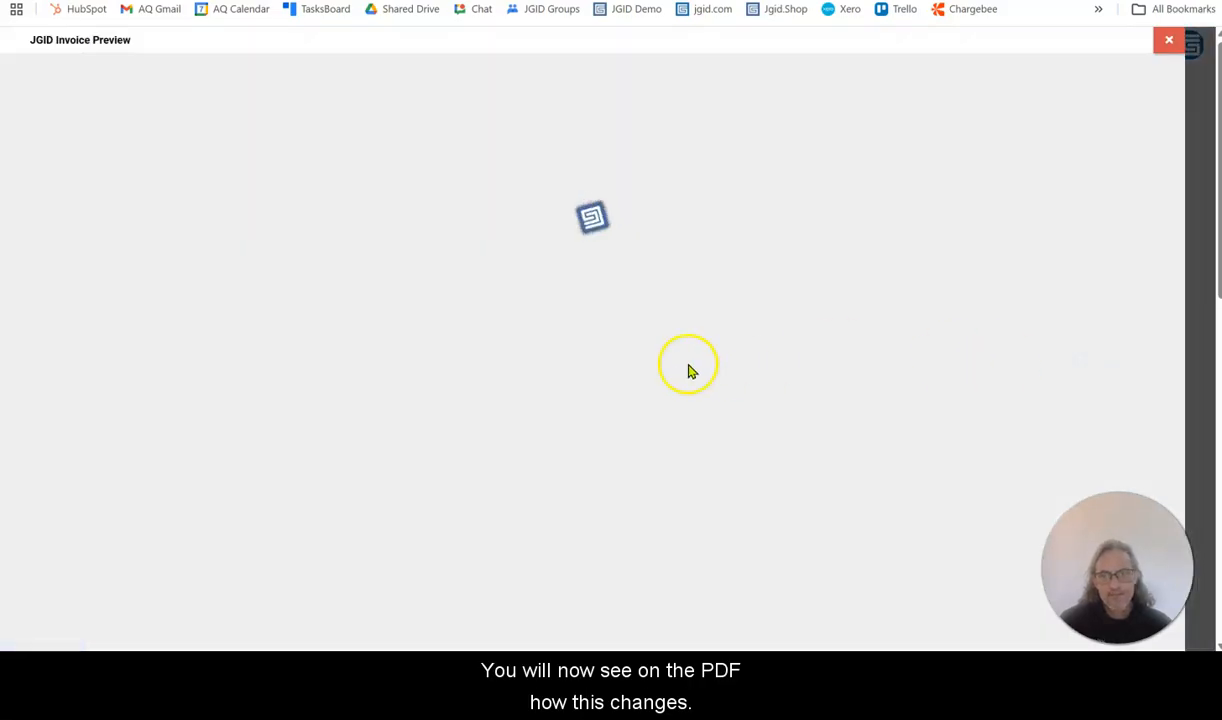
scroll(680, 290, down, 3)
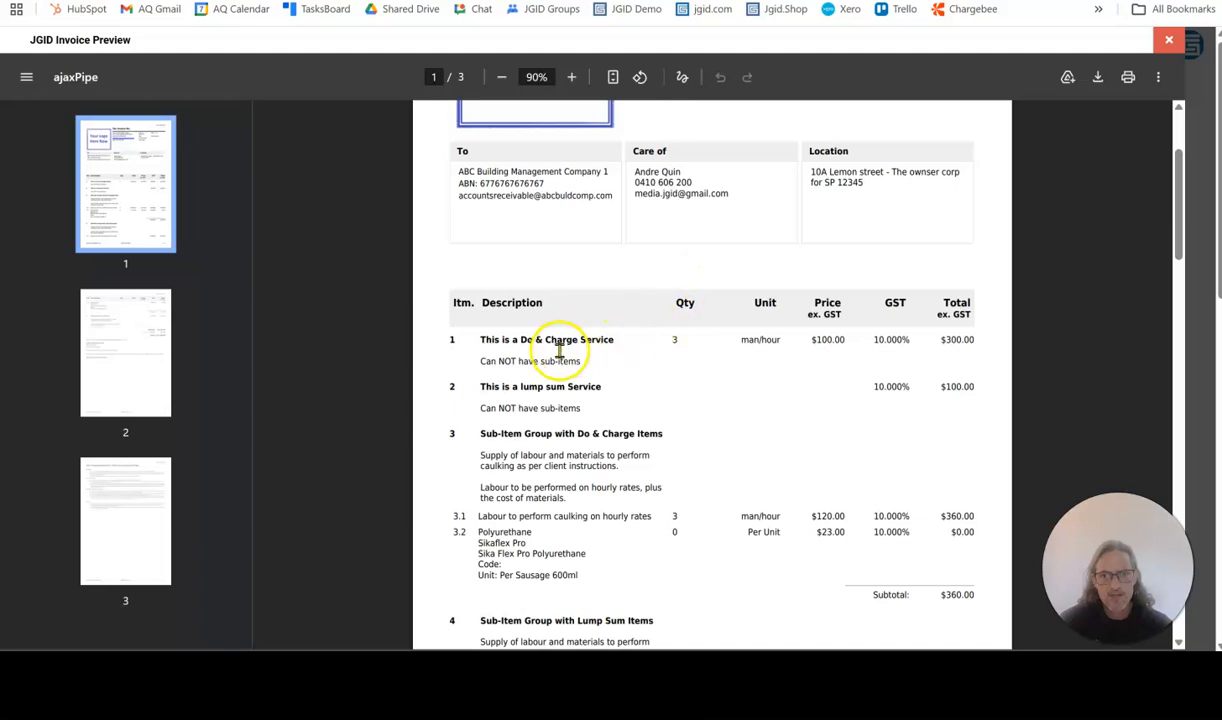
click(673, 339)
click(943, 344)
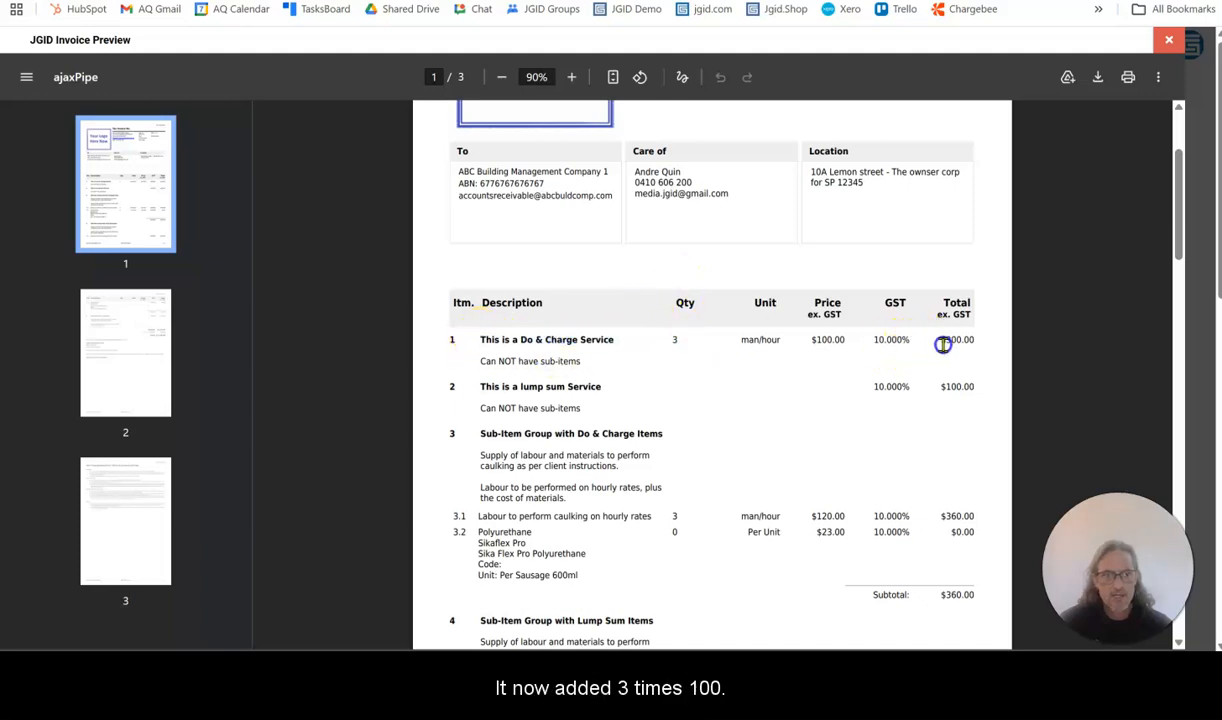
scroll(753, 406, down, 2)
click(679, 433)
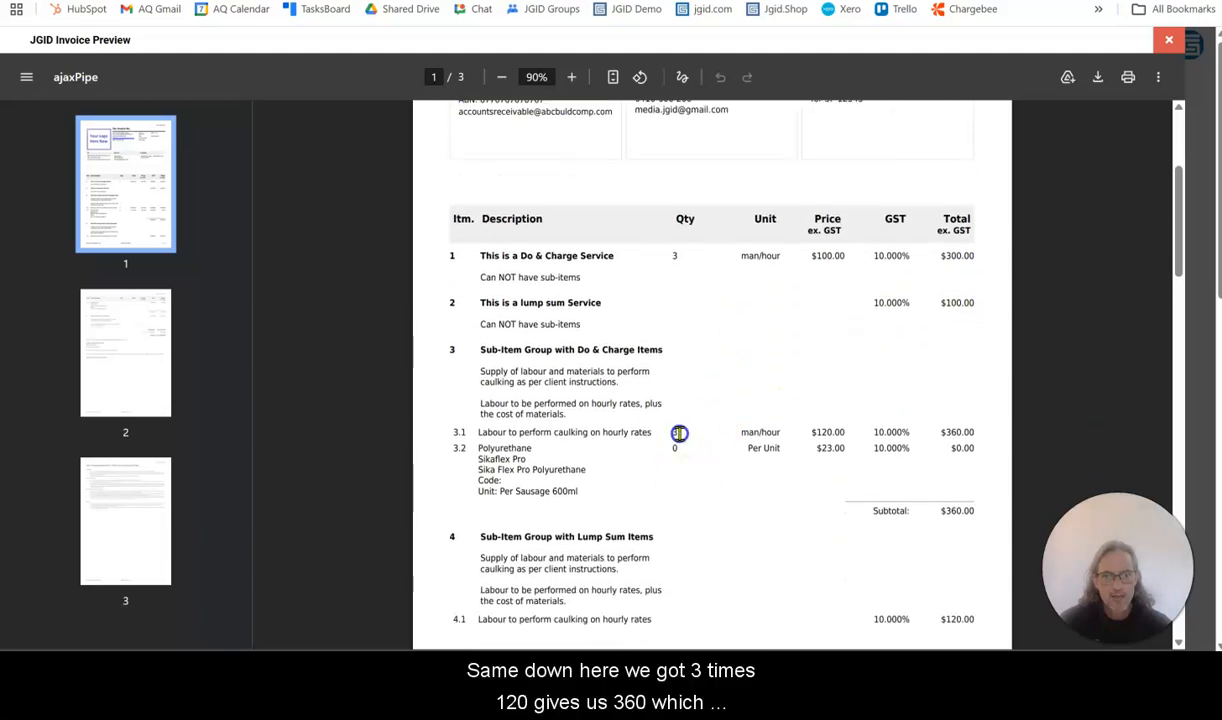
double_click(830, 432)
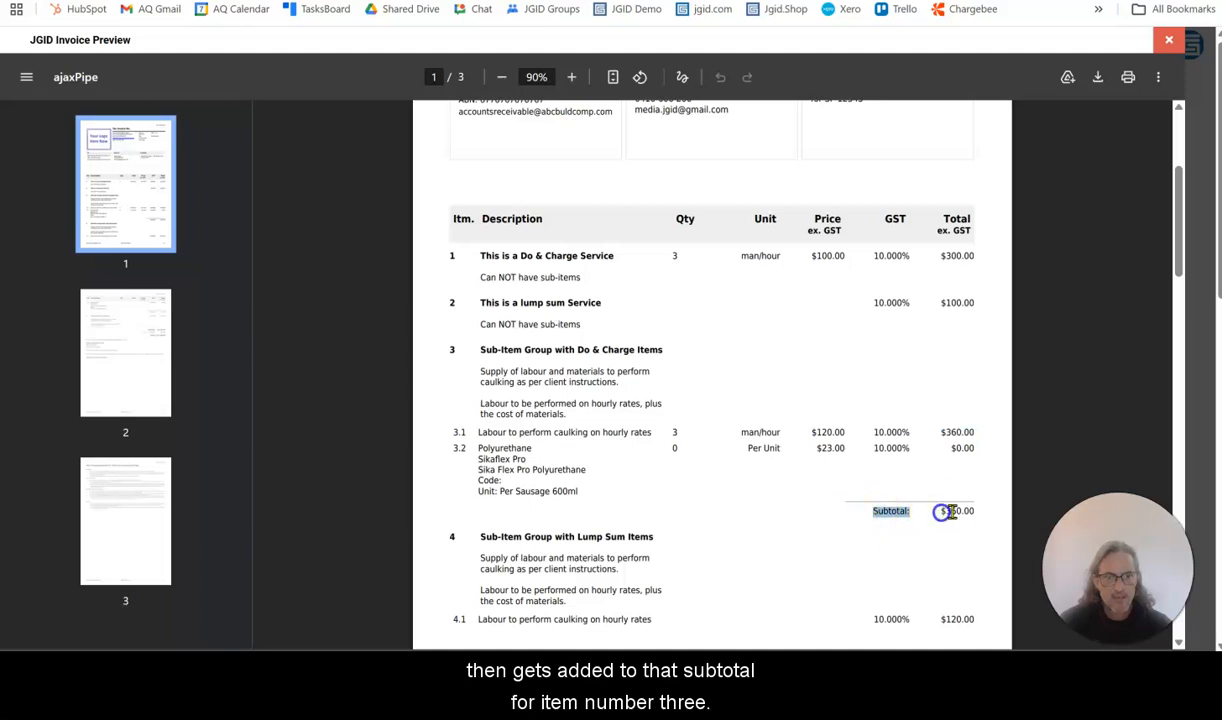
click(609, 425)
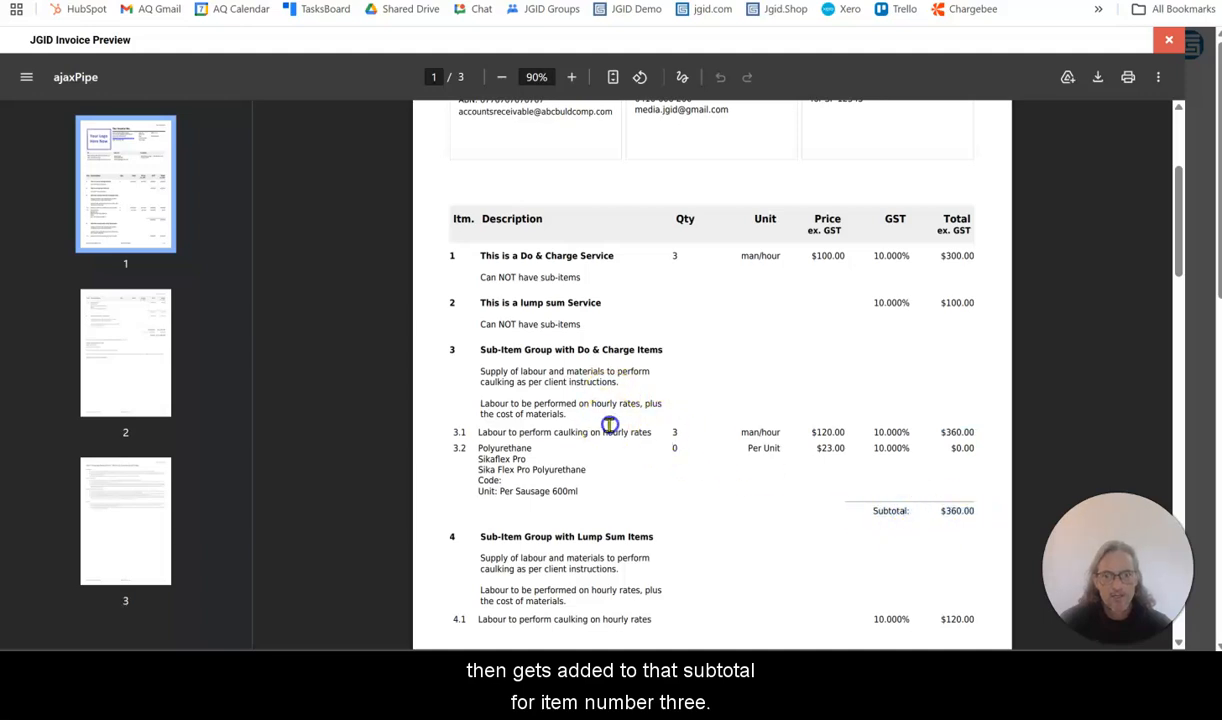
Check the totals of lump sum items 2 and 4.1 and composed item 5 in the invoice preview, and close it
scroll(541, 330, down, 2)
scroll(520, 210, up, 1)
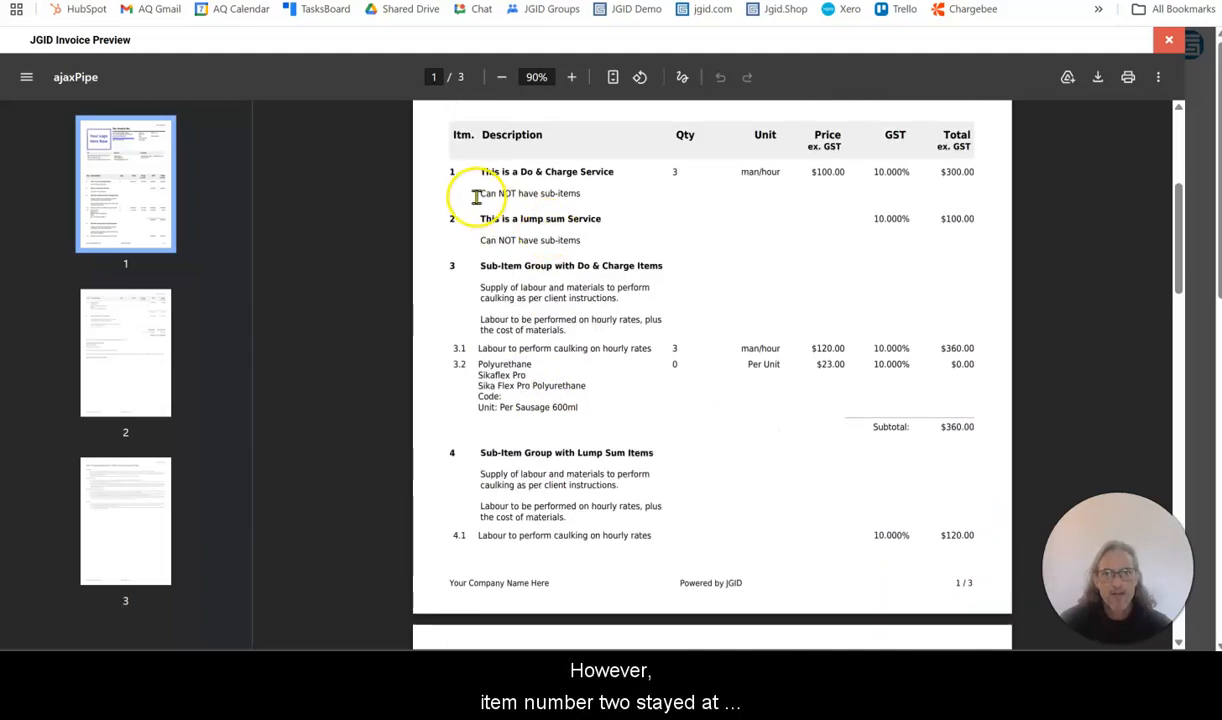
double_click(964, 221)
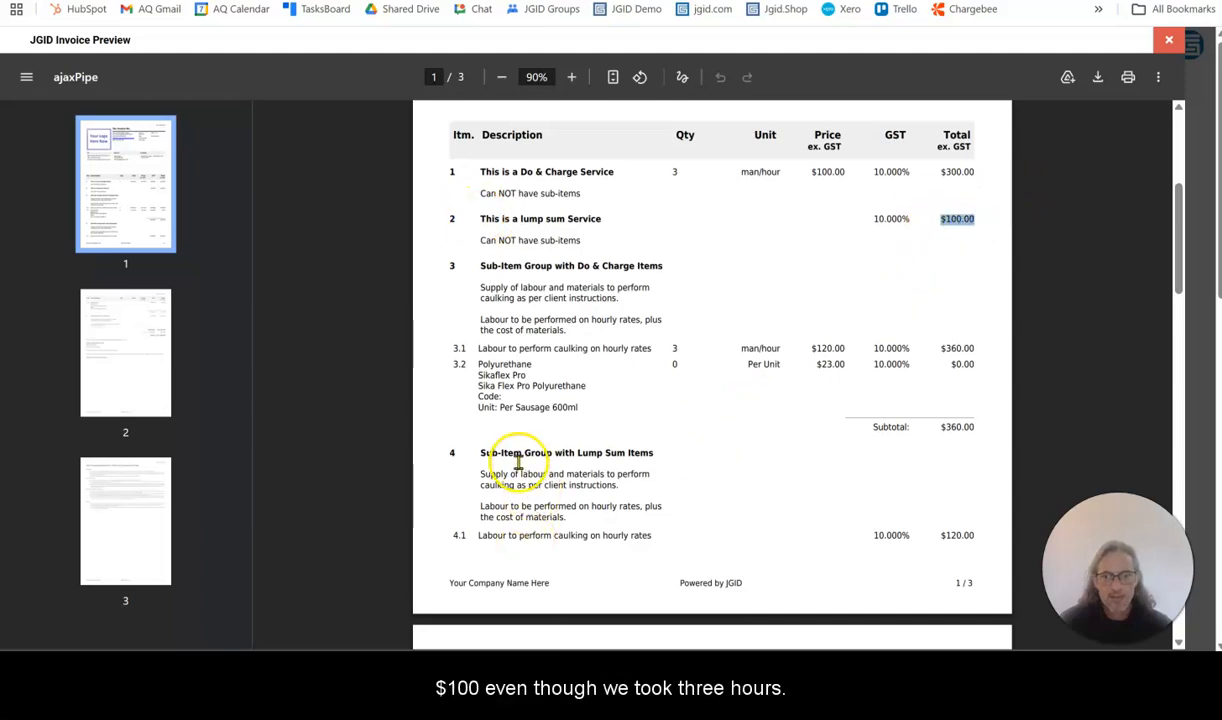
click(955, 538)
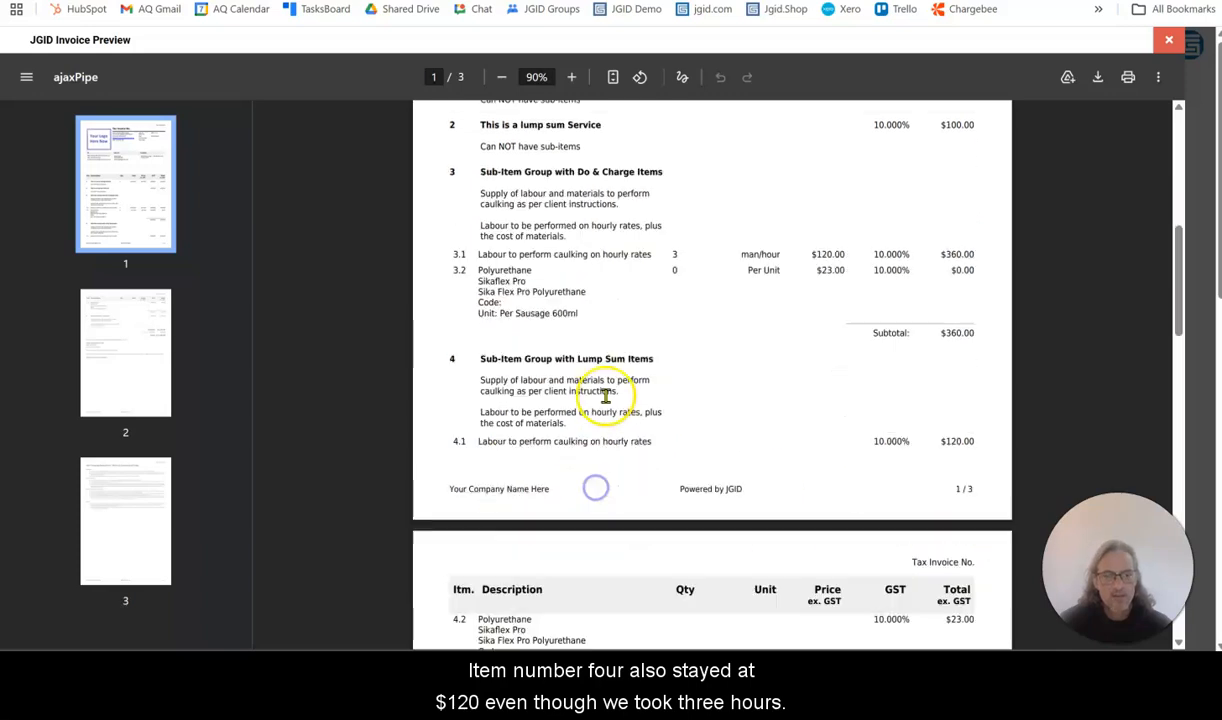
scroll(605, 404, down, 3)
scroll(606, 405, down, 1)
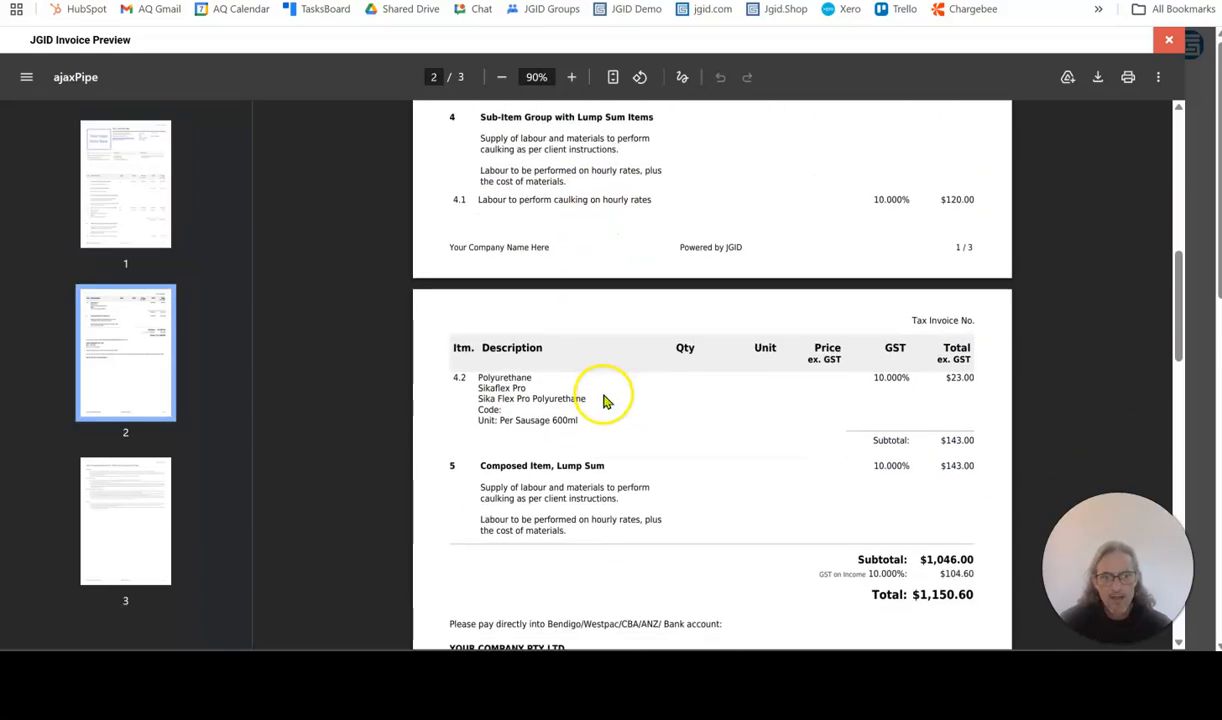
drag(445, 468, 662, 466)
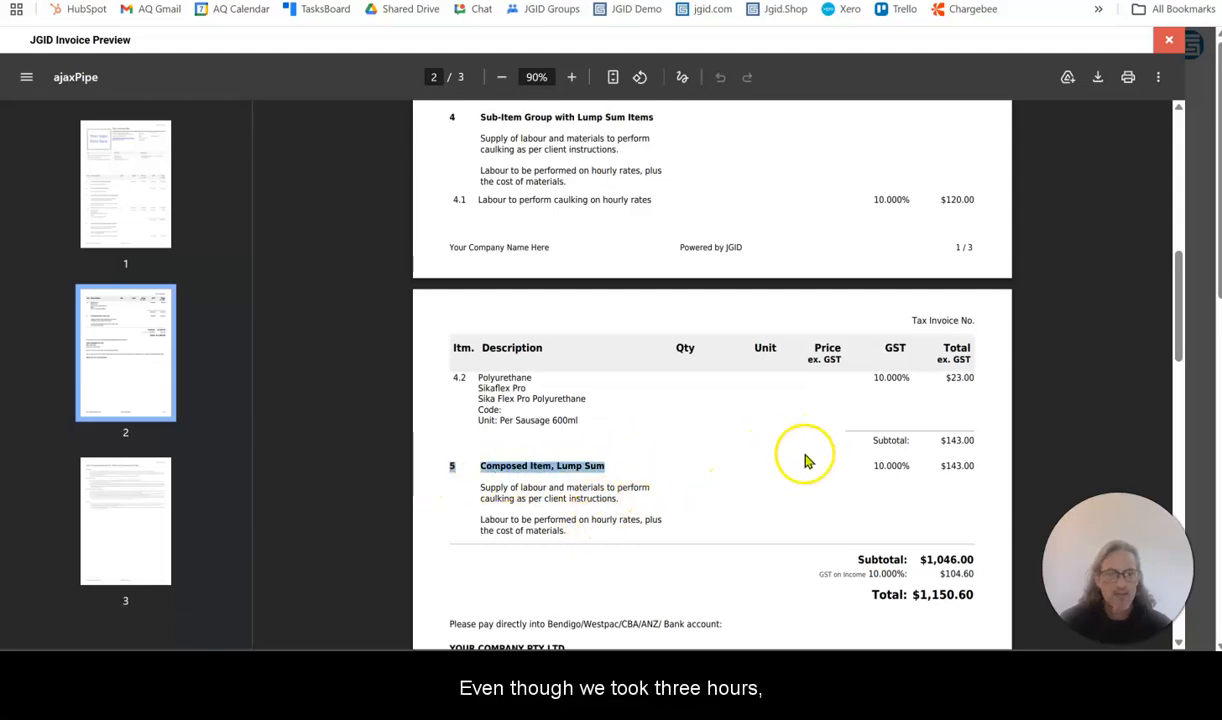
drag(940, 465, 975, 466)
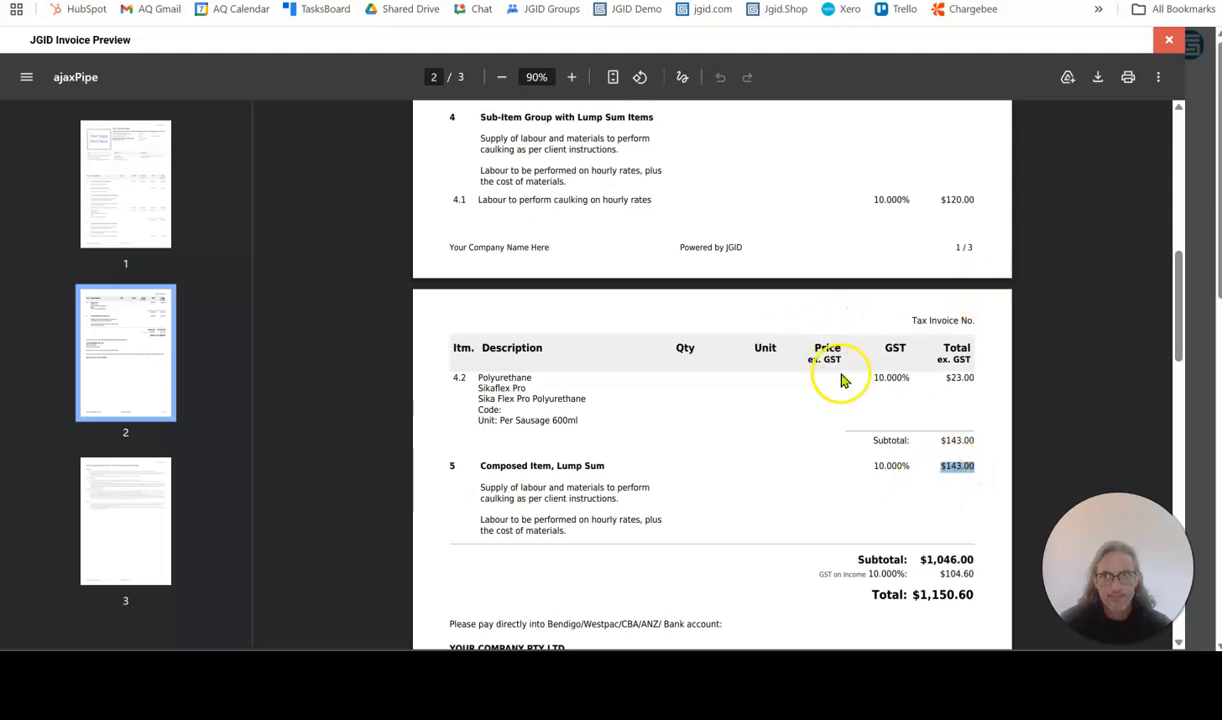
click(1169, 40)
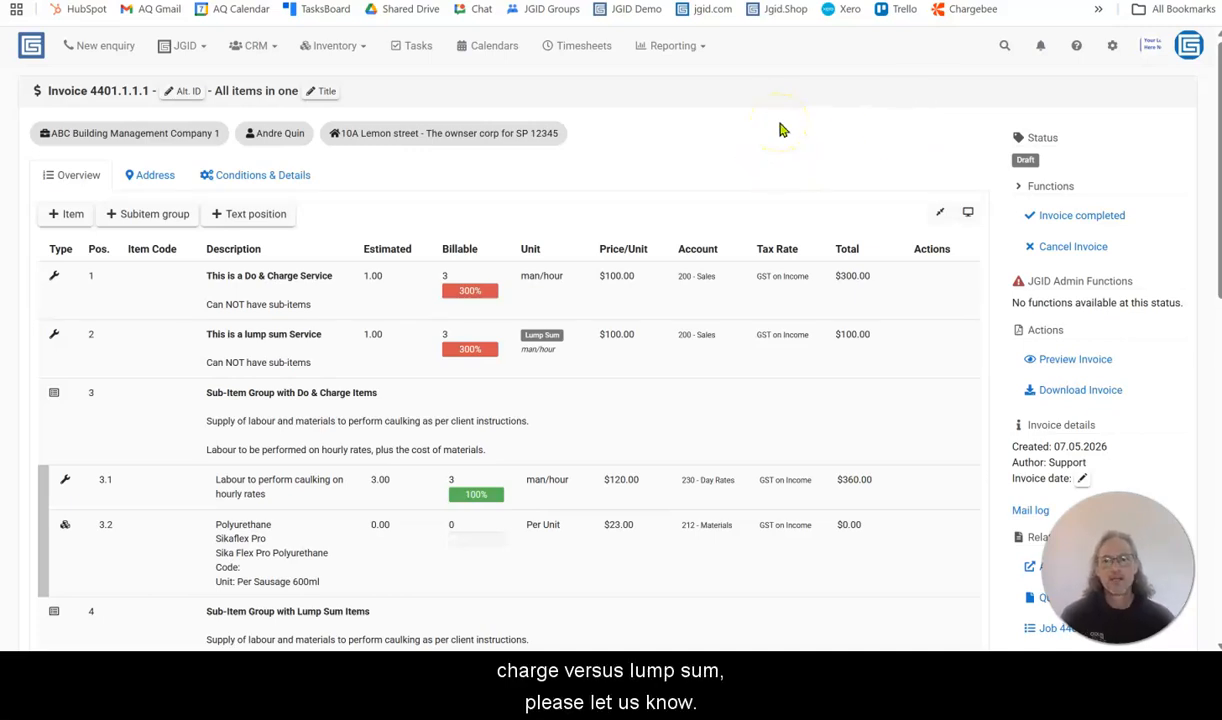
click(755, 172)
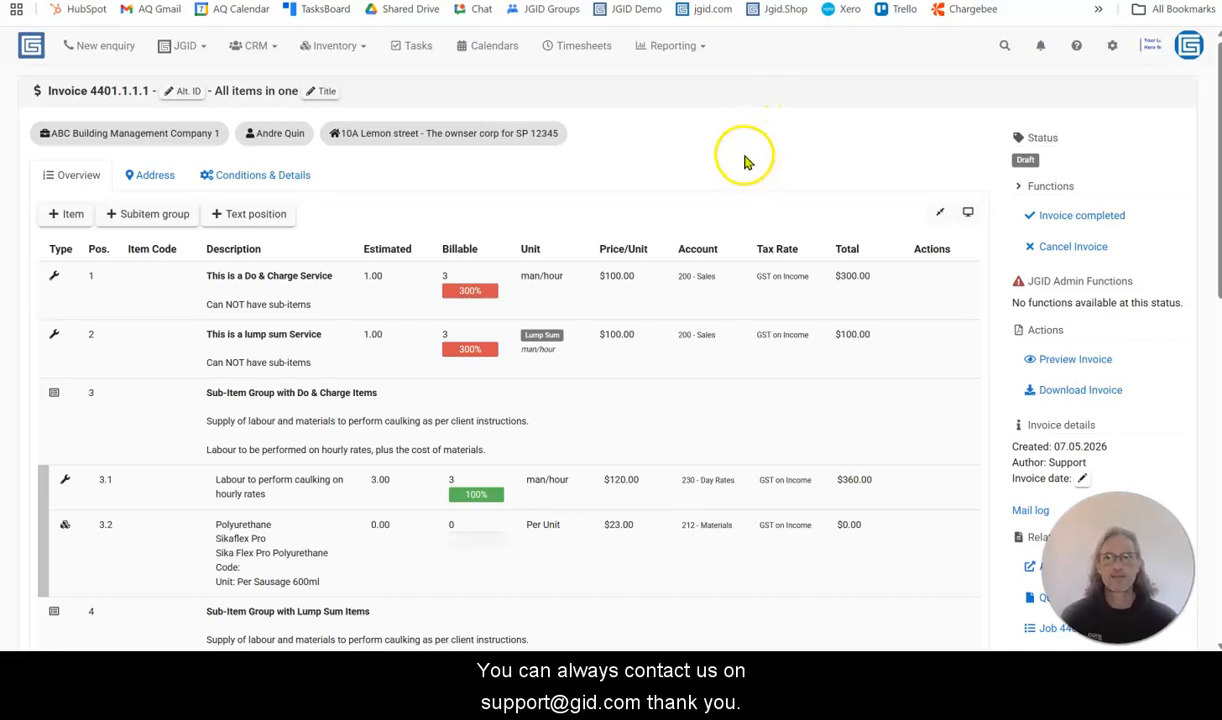